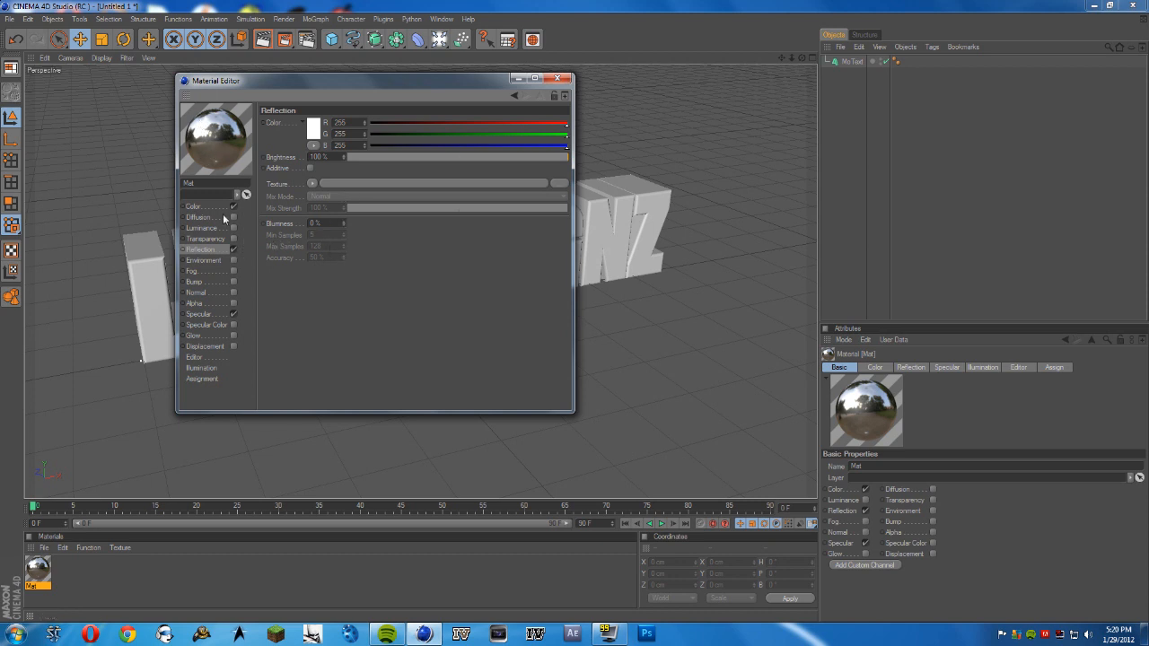
Load the Fresnel shader as the texture of the material's Reflection channel
left_click(194, 207)
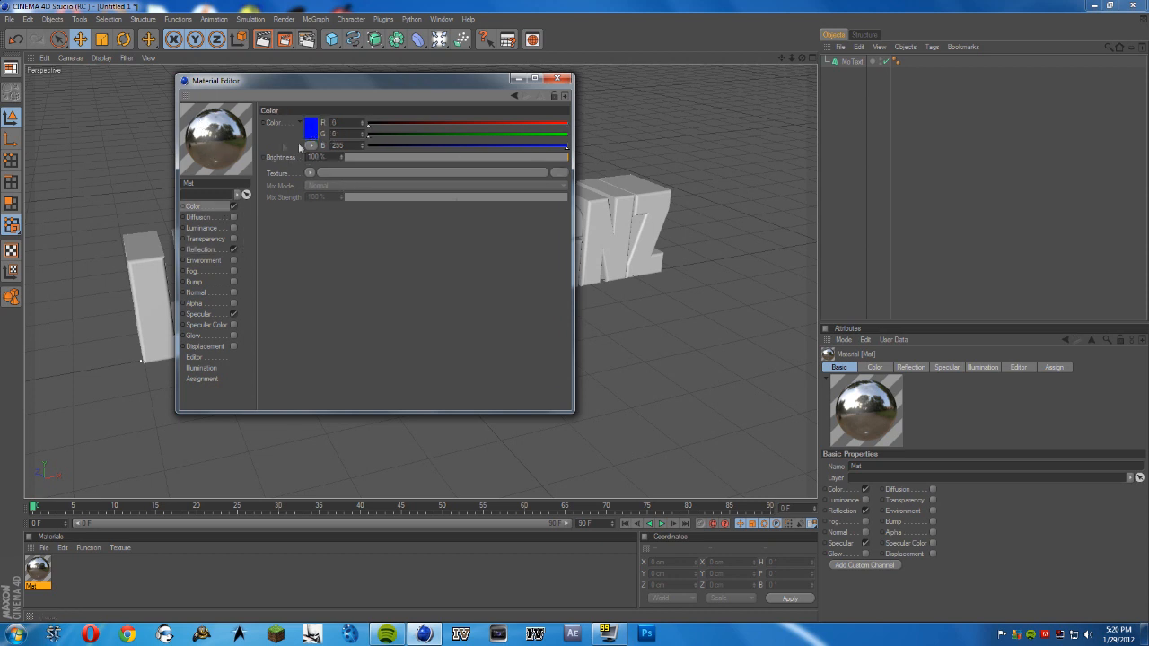
left_click(201, 250)
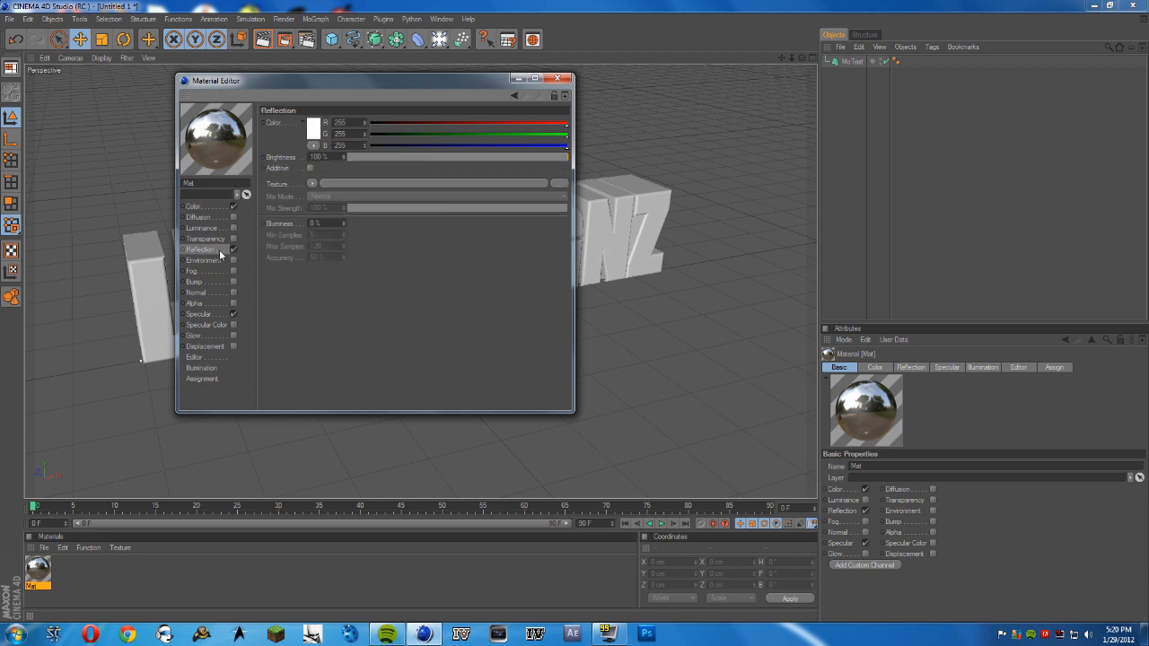
left_click(310, 184)
left_click(341, 293)
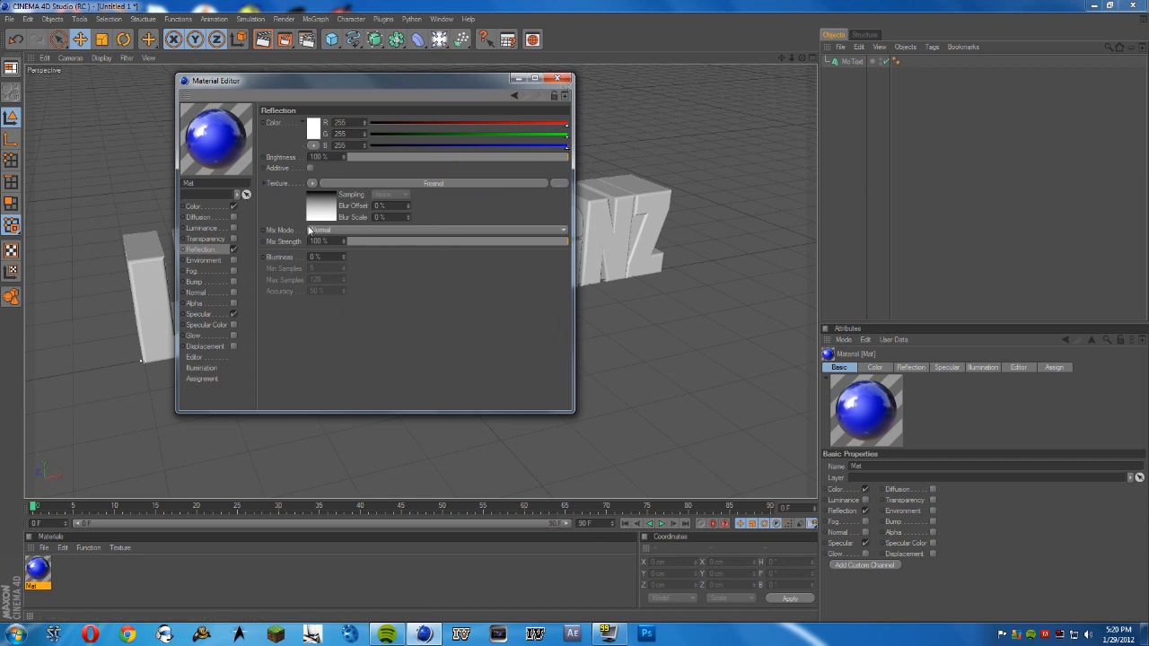
Try a Checkerboard surface texture in the material's Bump channel and switch the channel back off
left_click(194, 282)
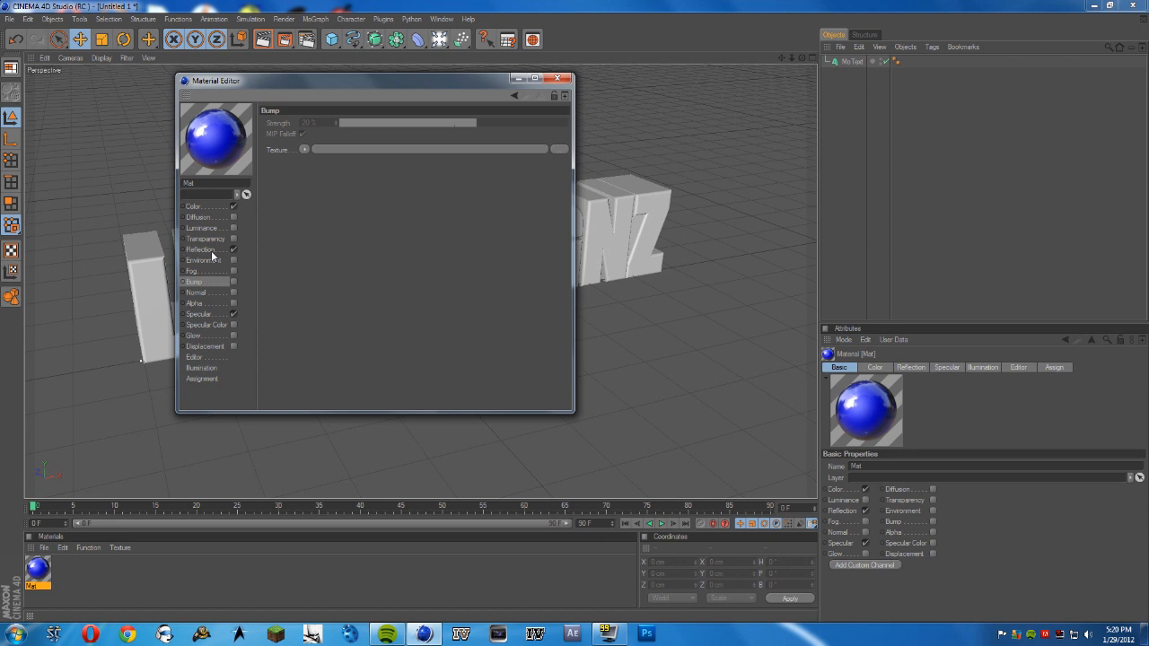
left_click(233, 282)
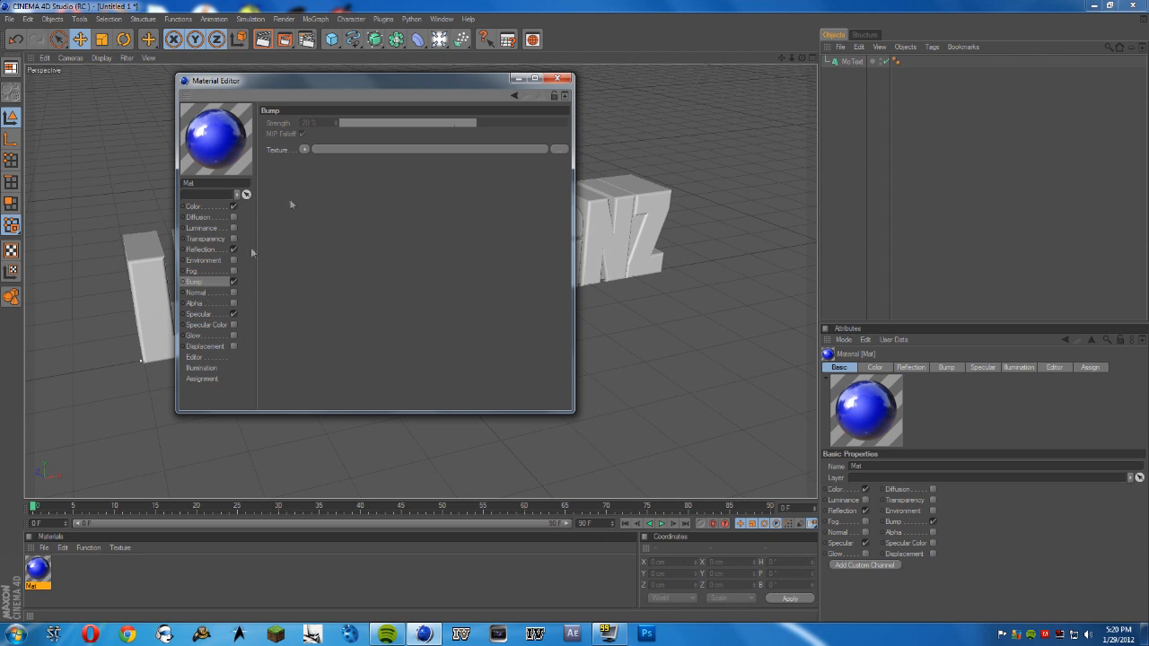
left_click(310, 150)
mouse_move(359, 386)
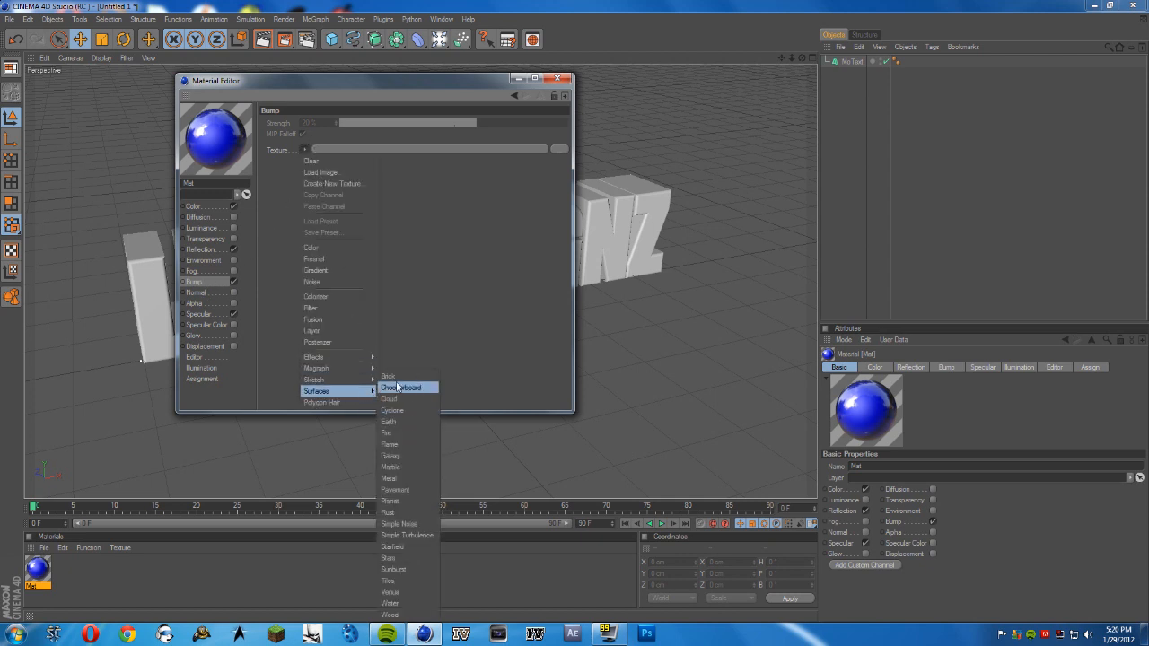
left_click(401, 388)
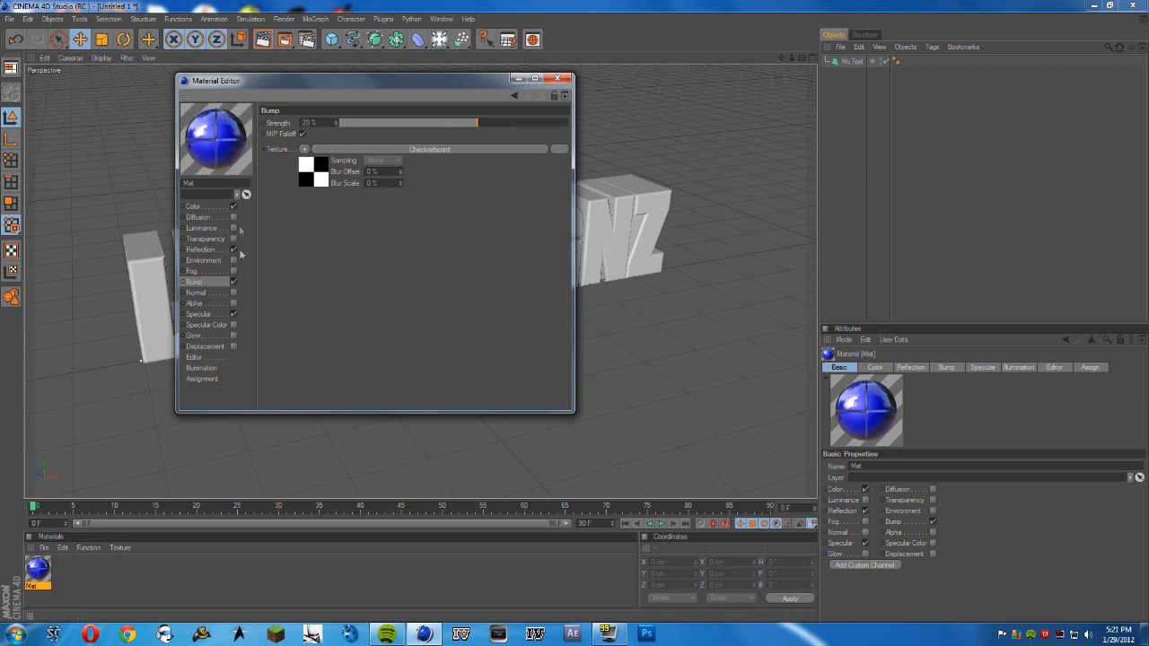
left_click(233, 282)
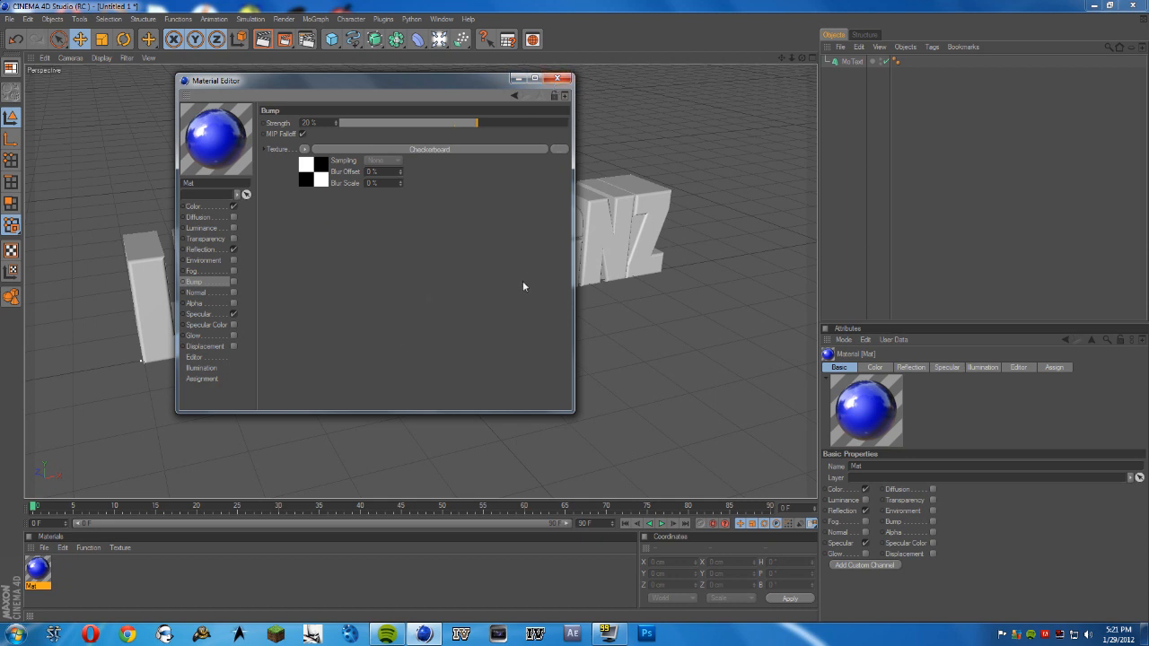
Close the material's settings and apply the blue reflective material to the MoText object
left_click(553, 81)
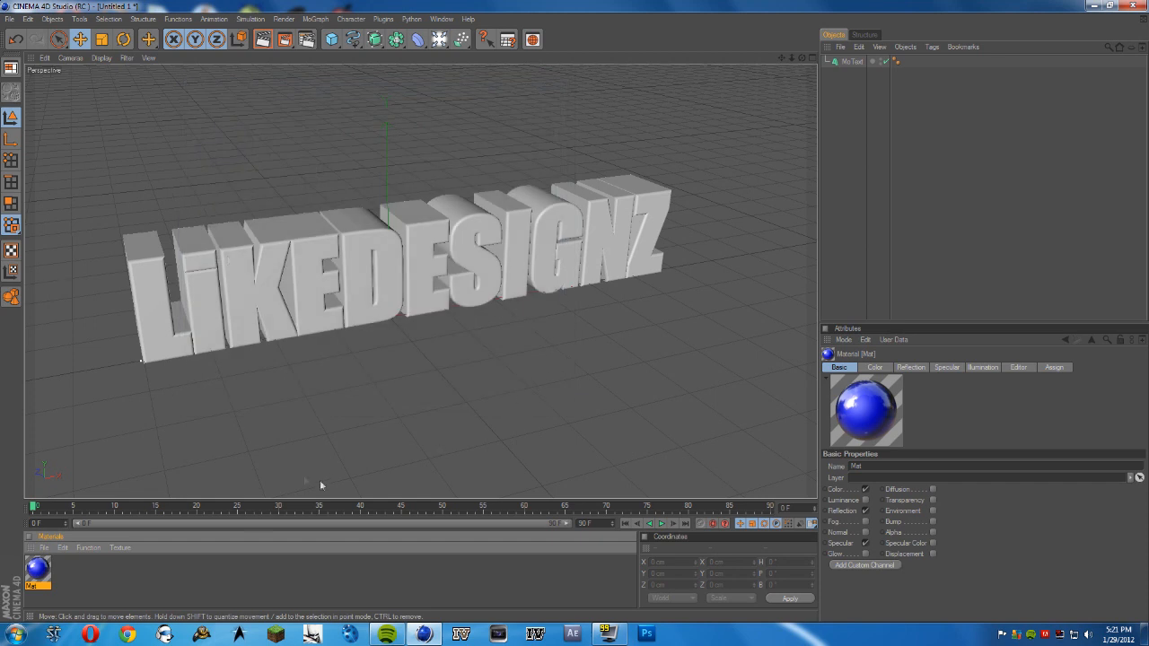
left_click_drag(39, 575, 859, 67)
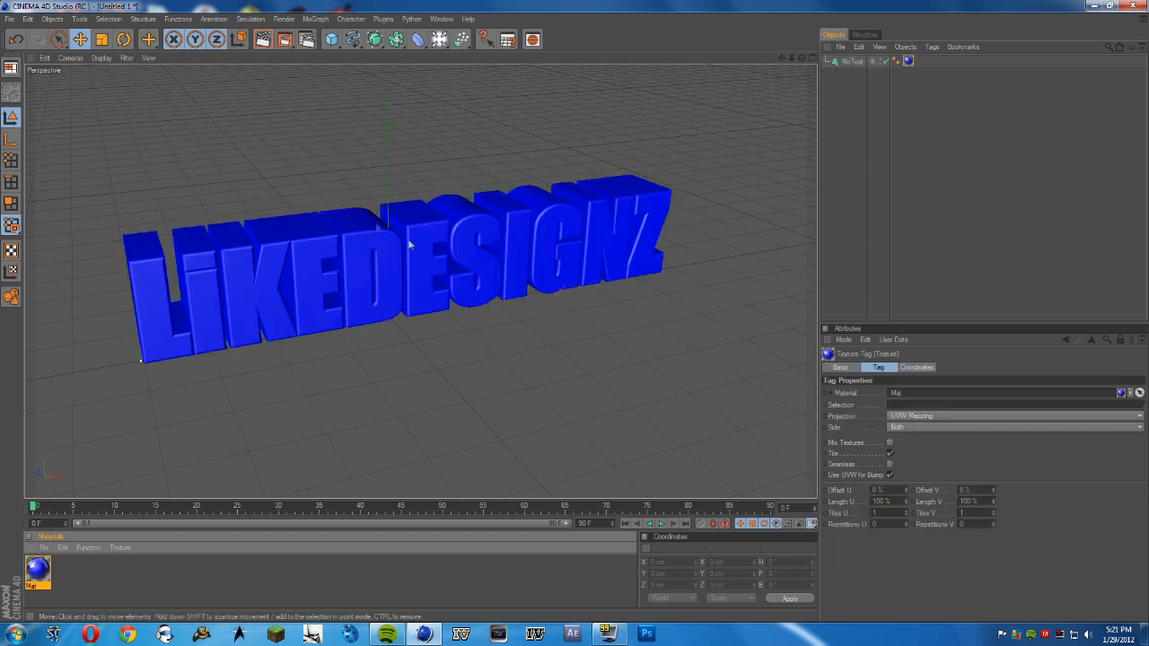
left_click(338, 149)
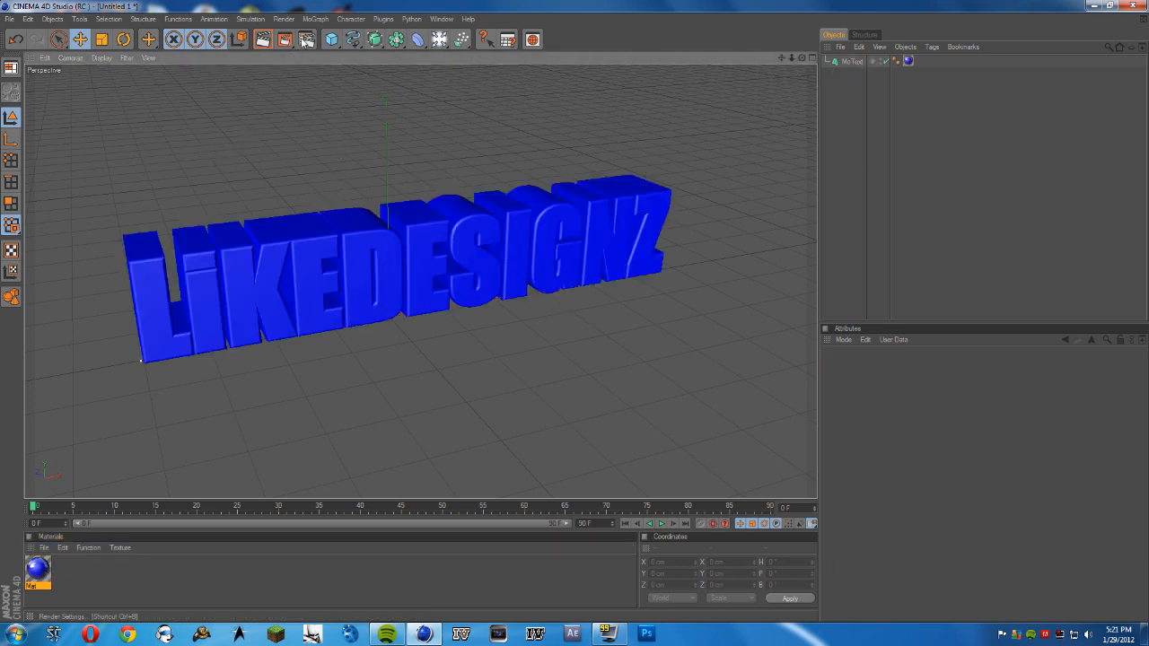
Examine the Save and Output pages of the render settings for the file format, resolution and frame range
left_click(306, 40)
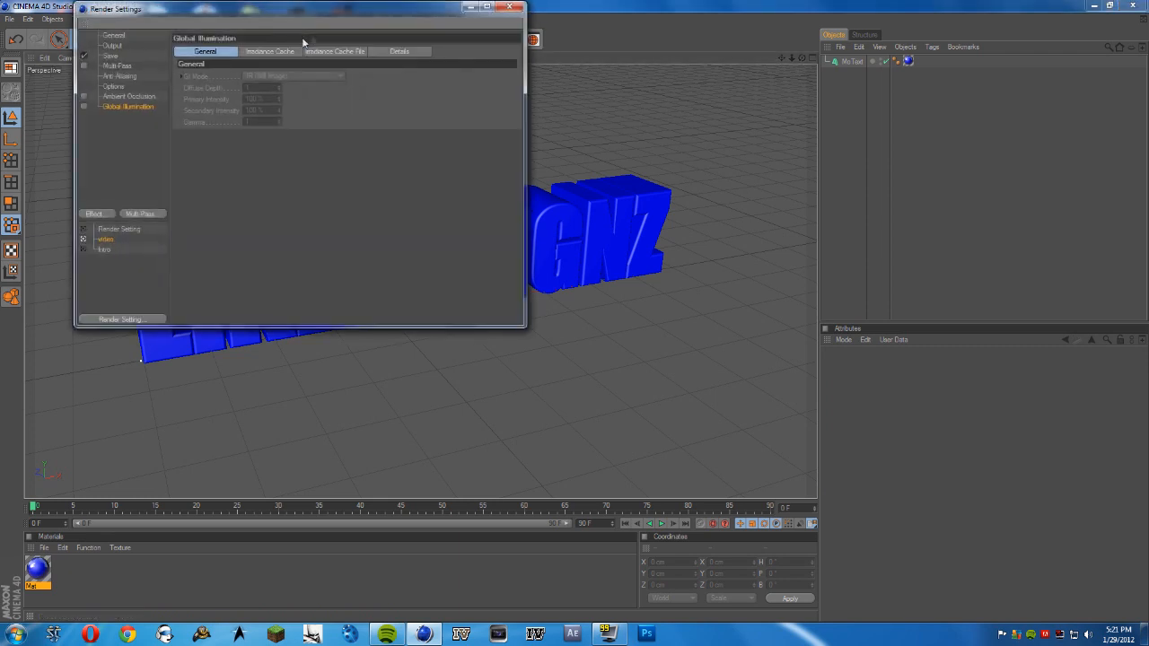
left_click(500, 7)
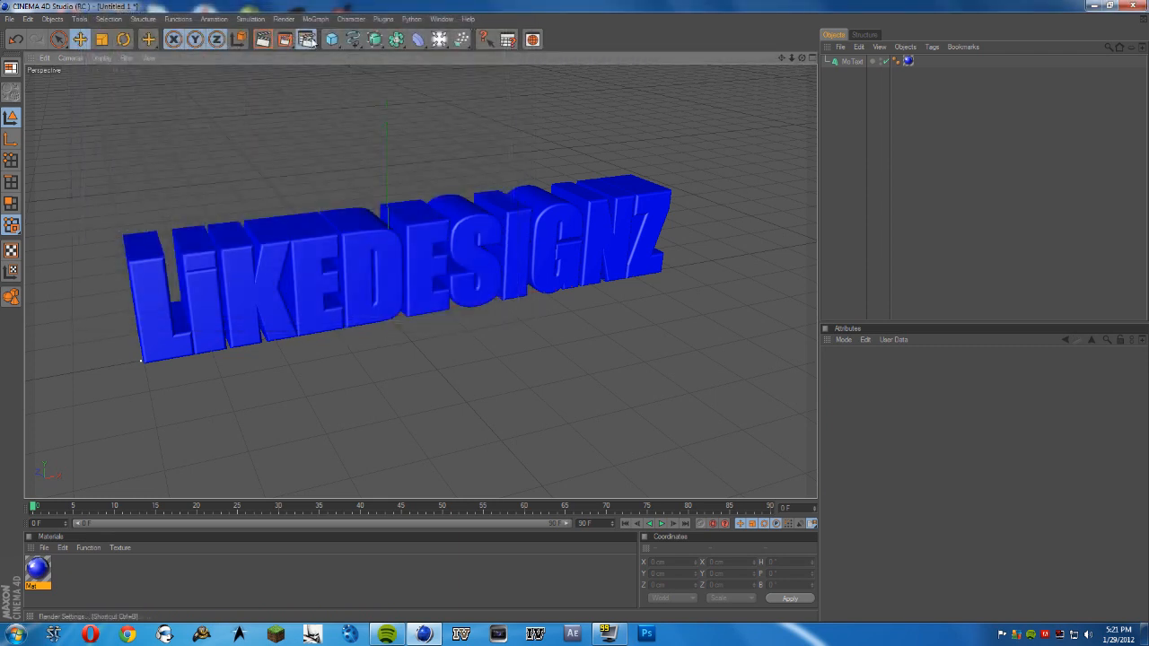
left_click(306, 40)
left_click(115, 56)
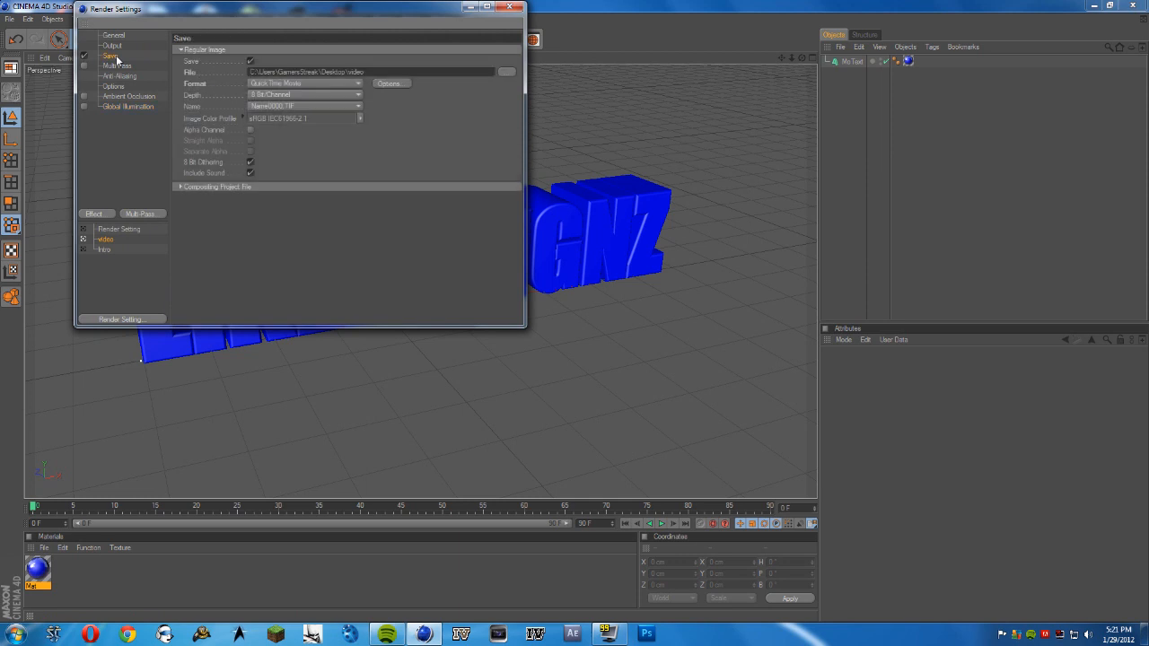
left_click(126, 45)
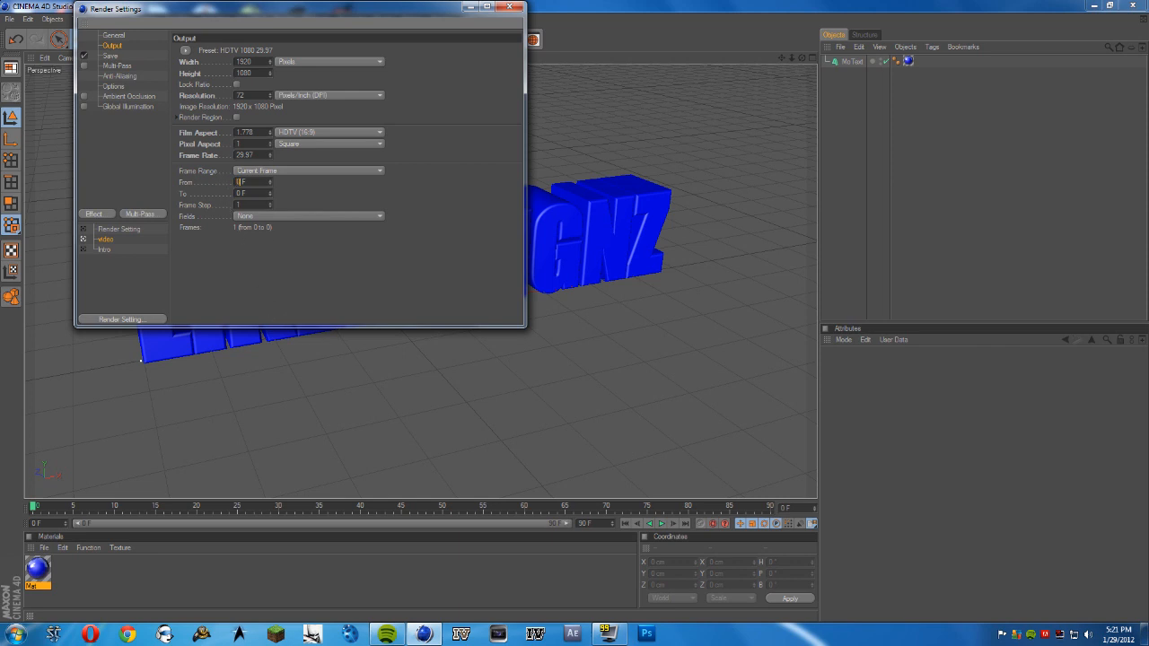
left_click(509, 5)
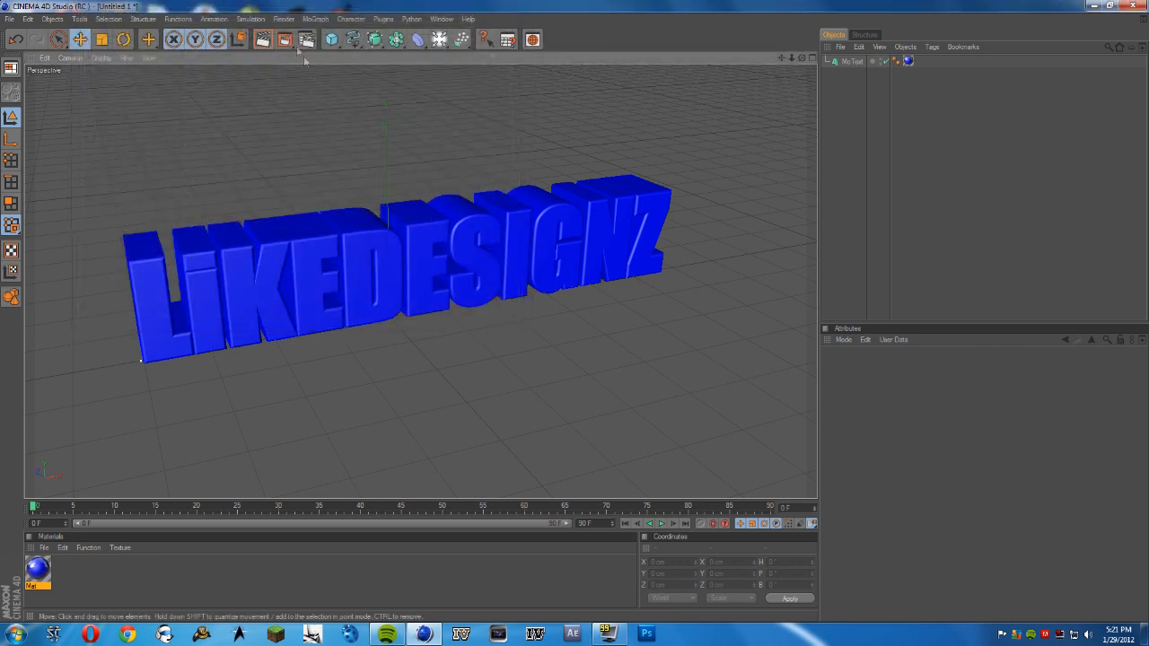
Render the blue lettering to the Picture Viewer and check the result against the empty background
left_click(282, 40)
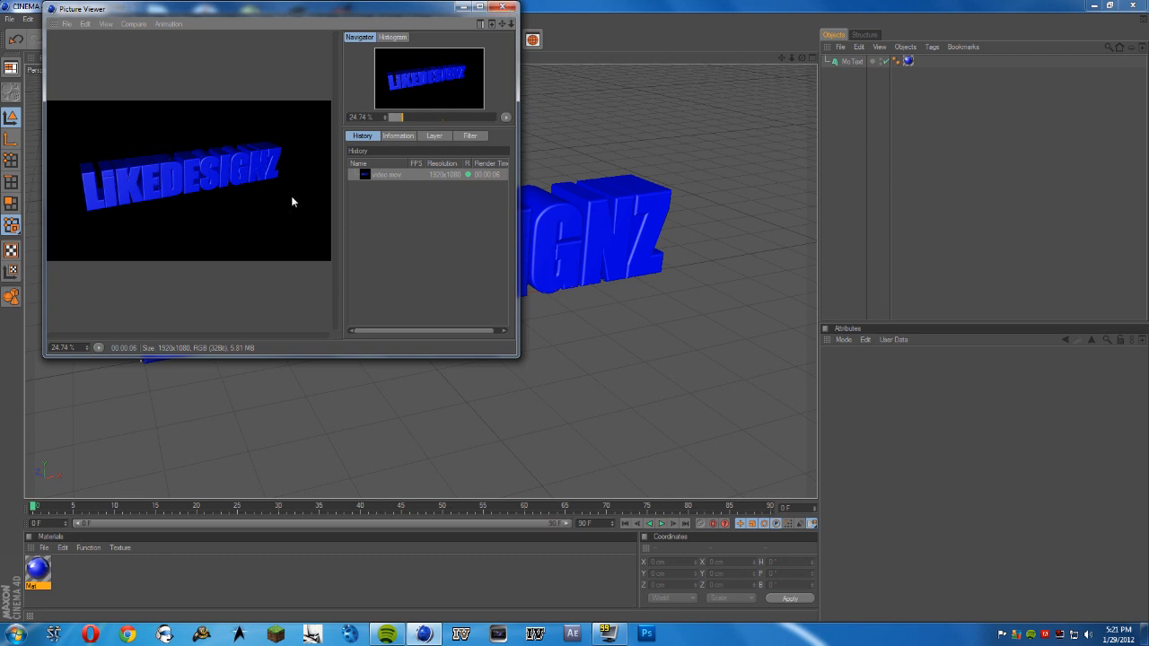
left_click(502, 8)
scroll(470, 170, "down", 5)
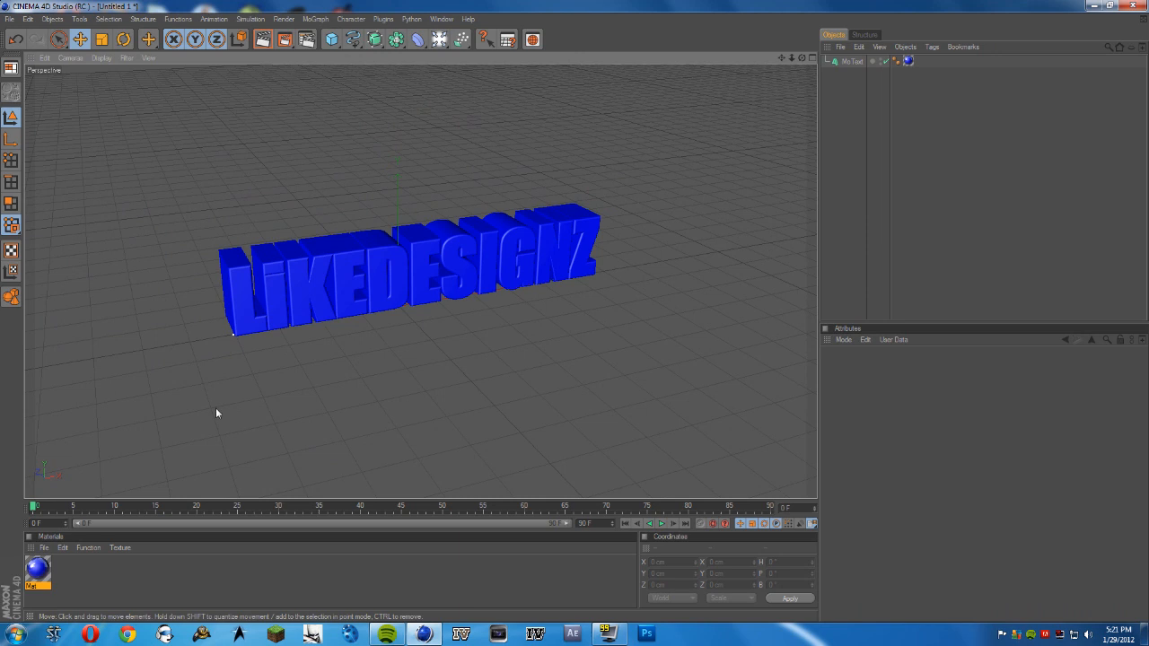
left_click(283, 40)
left_click(646, 357)
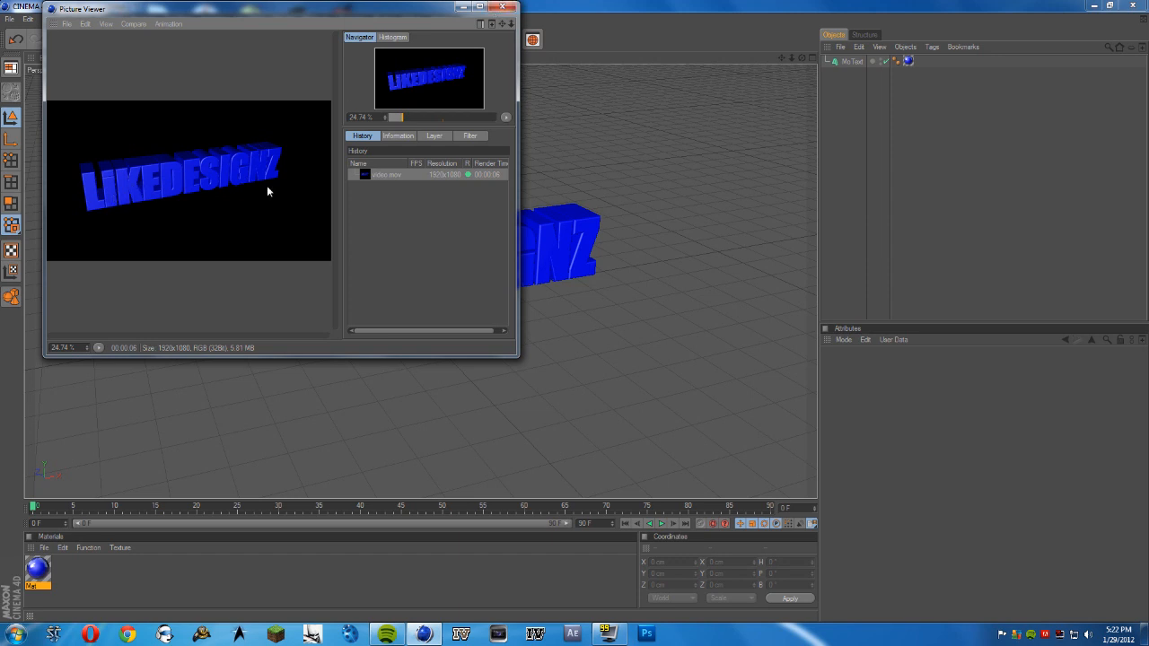
left_click(503, 8)
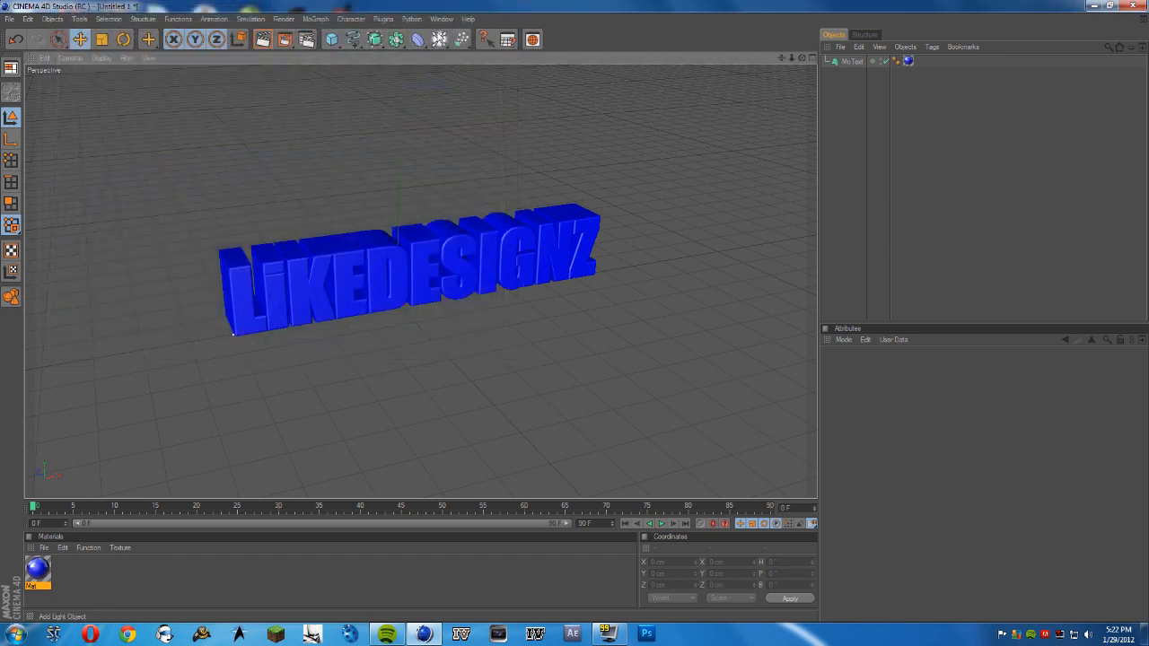
Try a light placed in front of the lettering and raised vertically, and delete it from the scene
left_click_drag(439, 39, 471, 52)
left_click_drag(433, 296, 475, 346)
left_click_drag(458, 248, 458, 186)
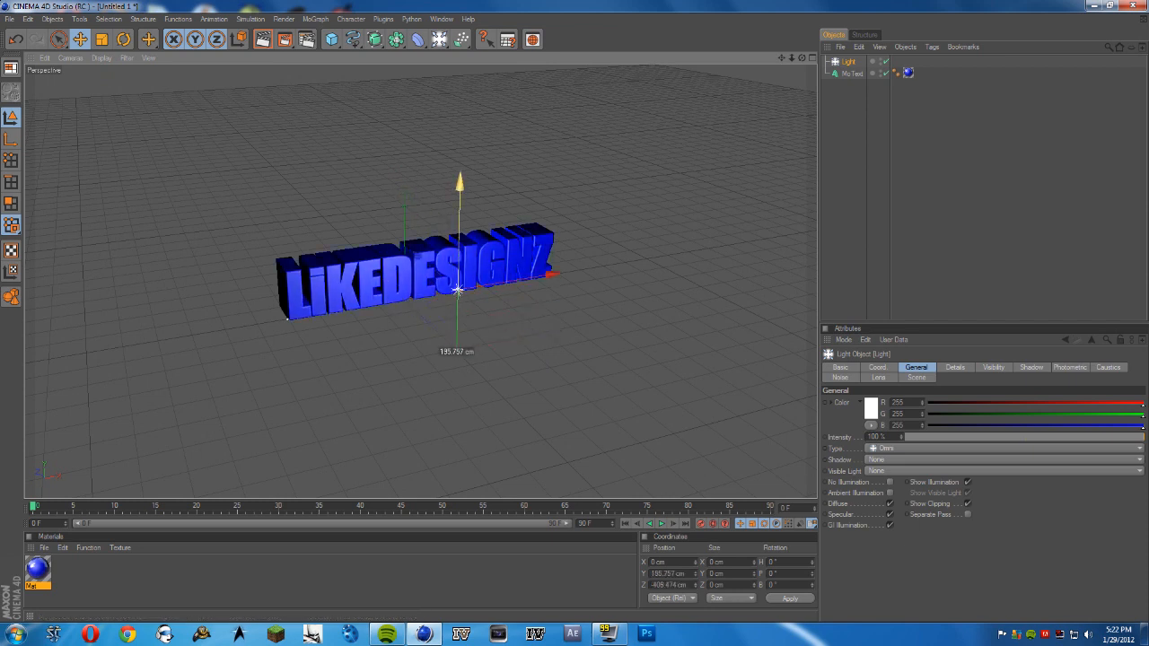
left_click(849, 62)
key("Delete")
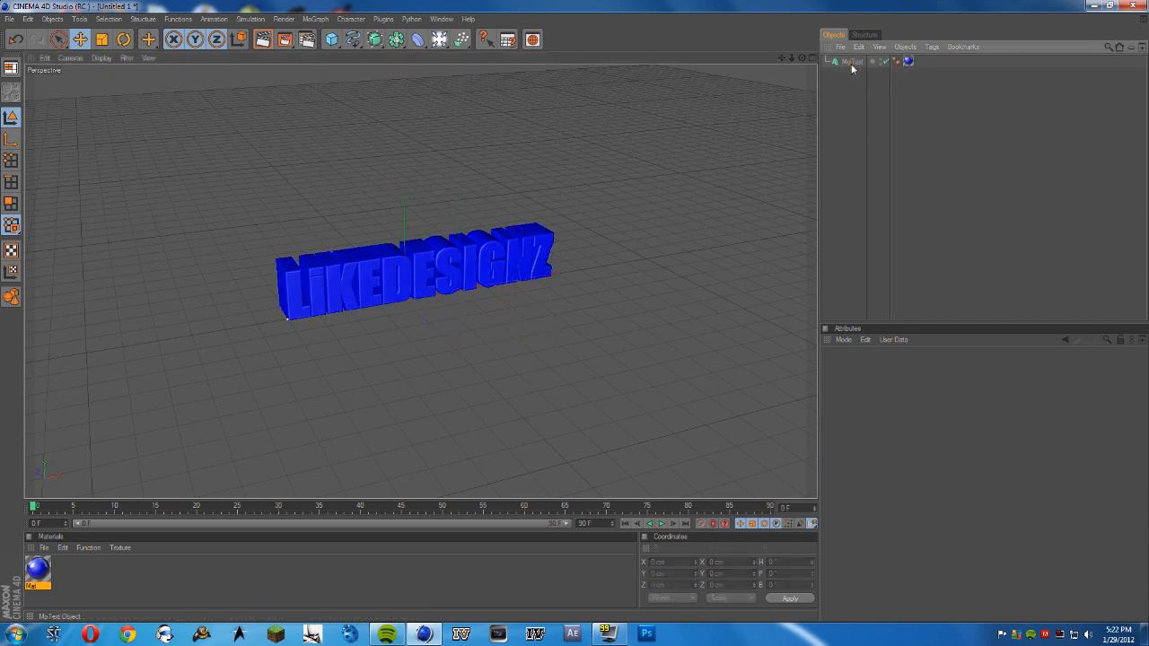
Add a Sky object to the scene and check it in a Picture Viewer render
left_click_drag(440, 39, 484, 154)
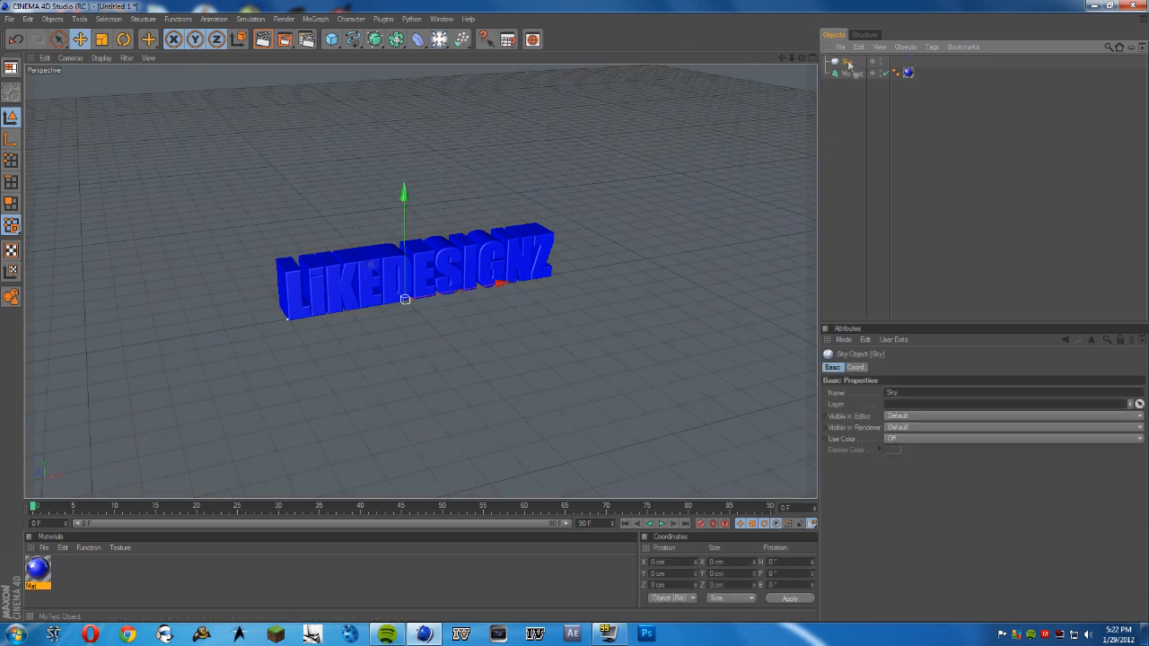
left_click(284, 39)
left_click(531, 356)
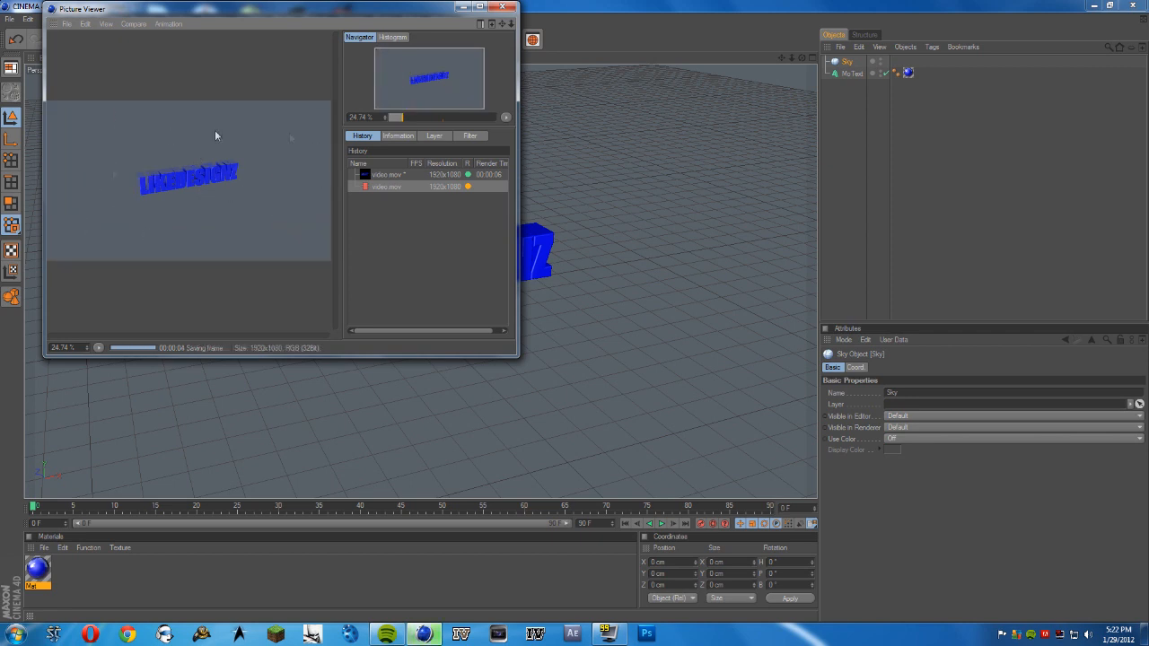
left_click(503, 8)
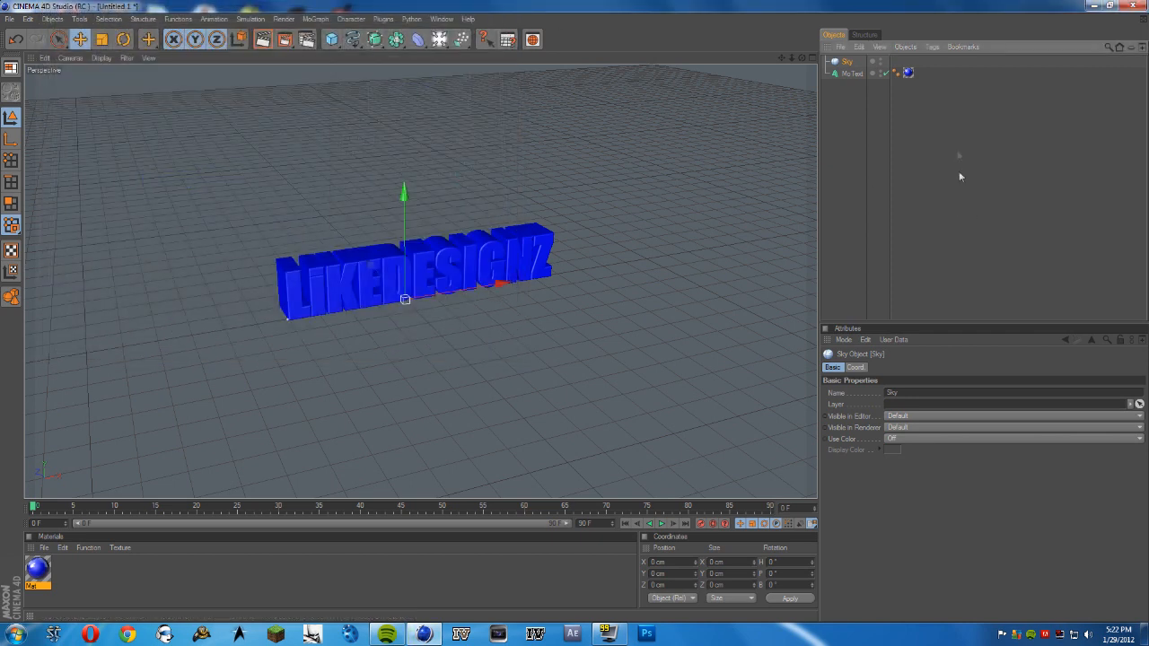
Set the Sky object's Use Color to On and inspect the lettering up close in a new render
left_click(890, 438)
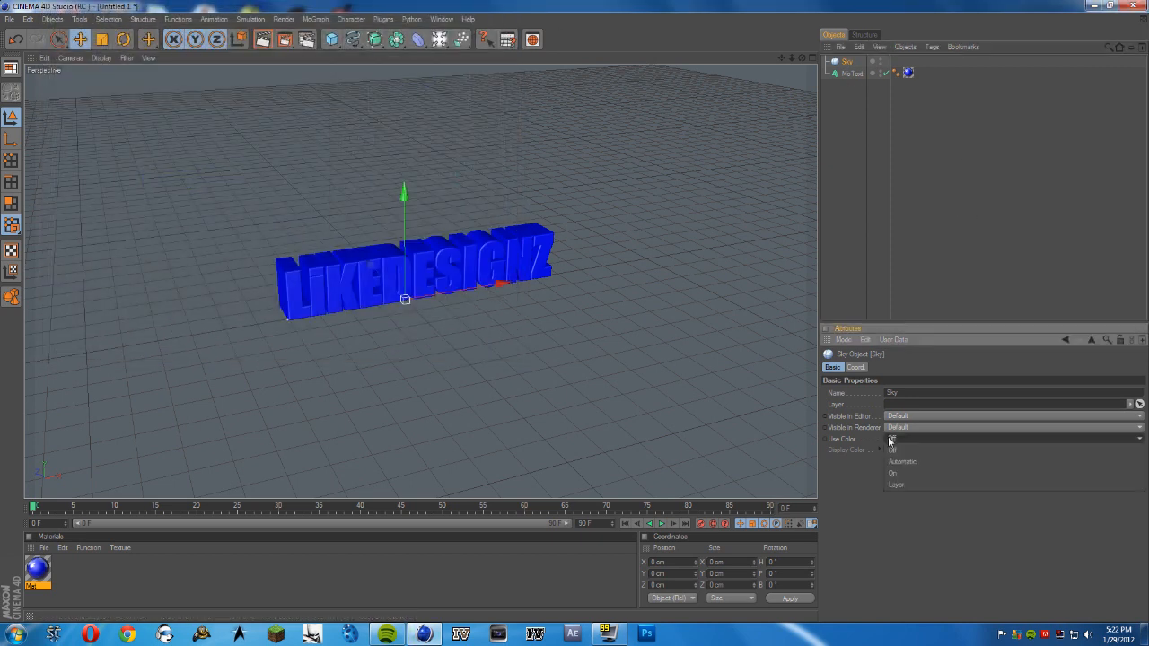
left_click(893, 473)
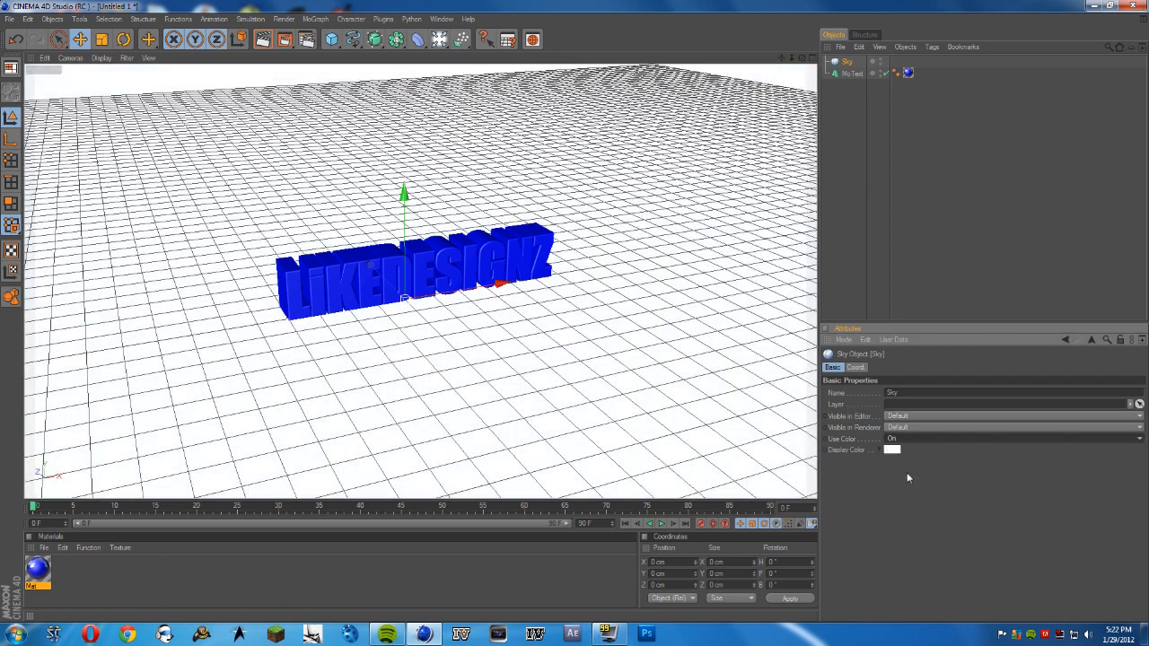
left_click(287, 40)
left_click(531, 356)
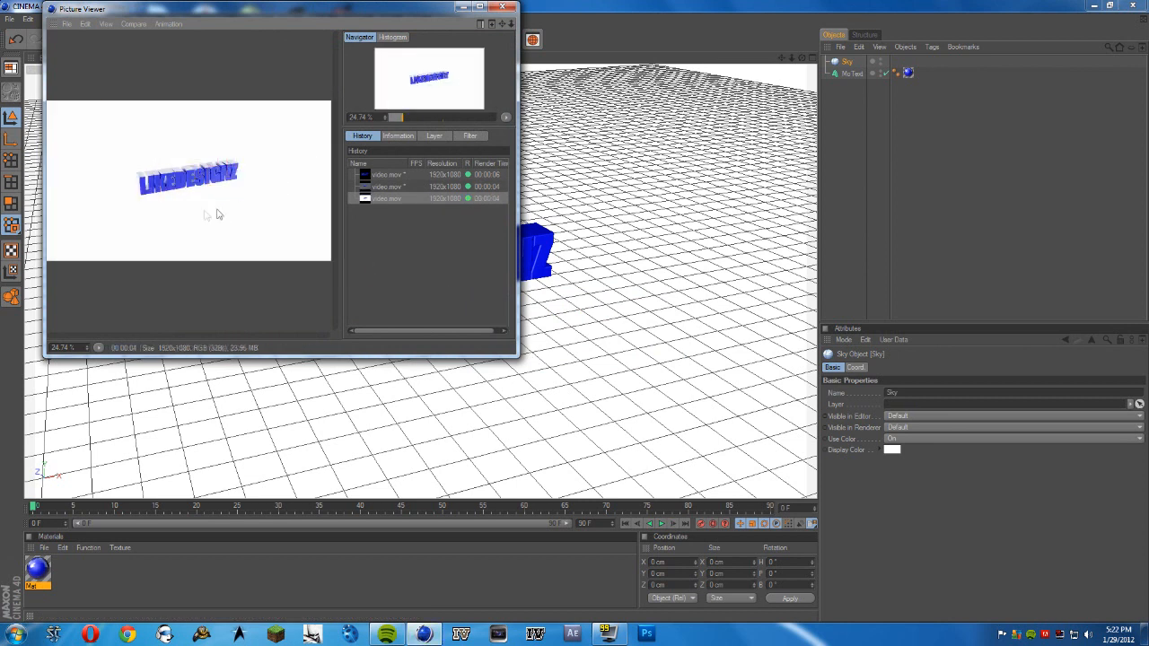
scroll(218, 213, "up", 5)
left_click_drag(256, 159, 324, 212)
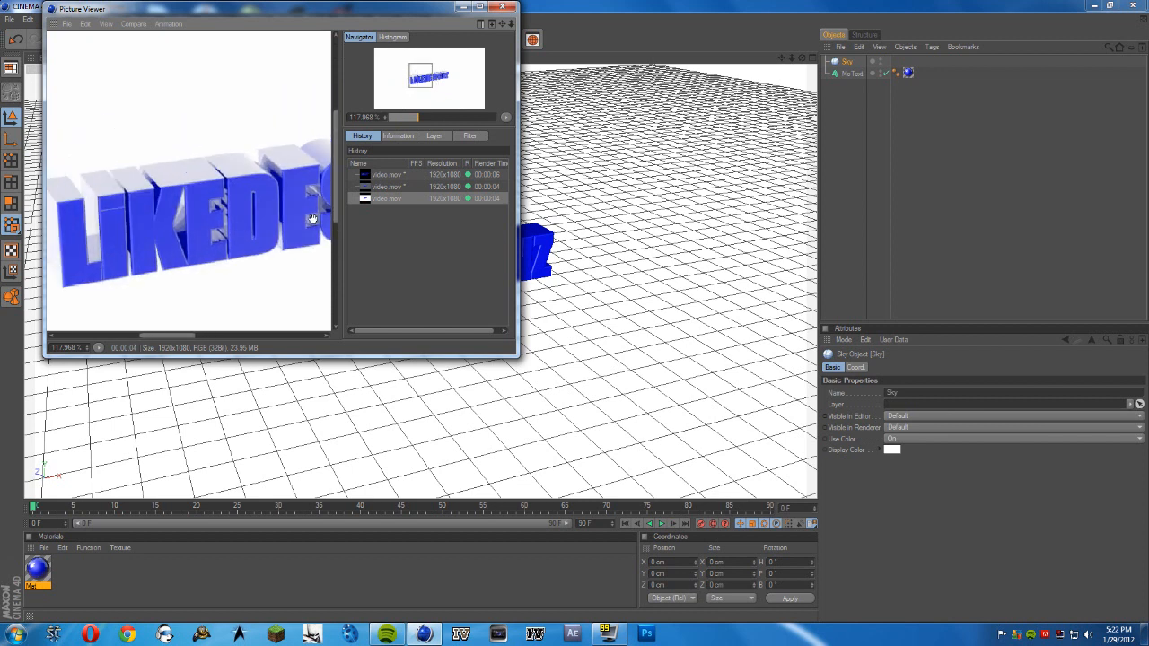
left_click(504, 8)
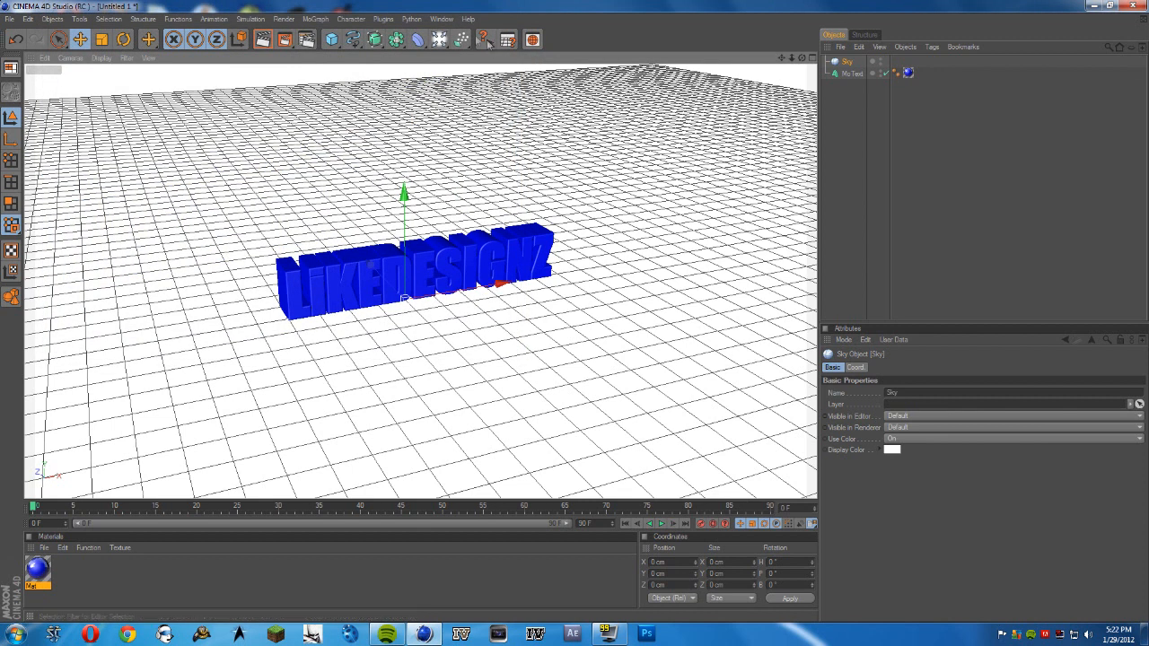
Review the render settings, including the Ambient Occlusion and Global Illumination entries
left_click(308, 41)
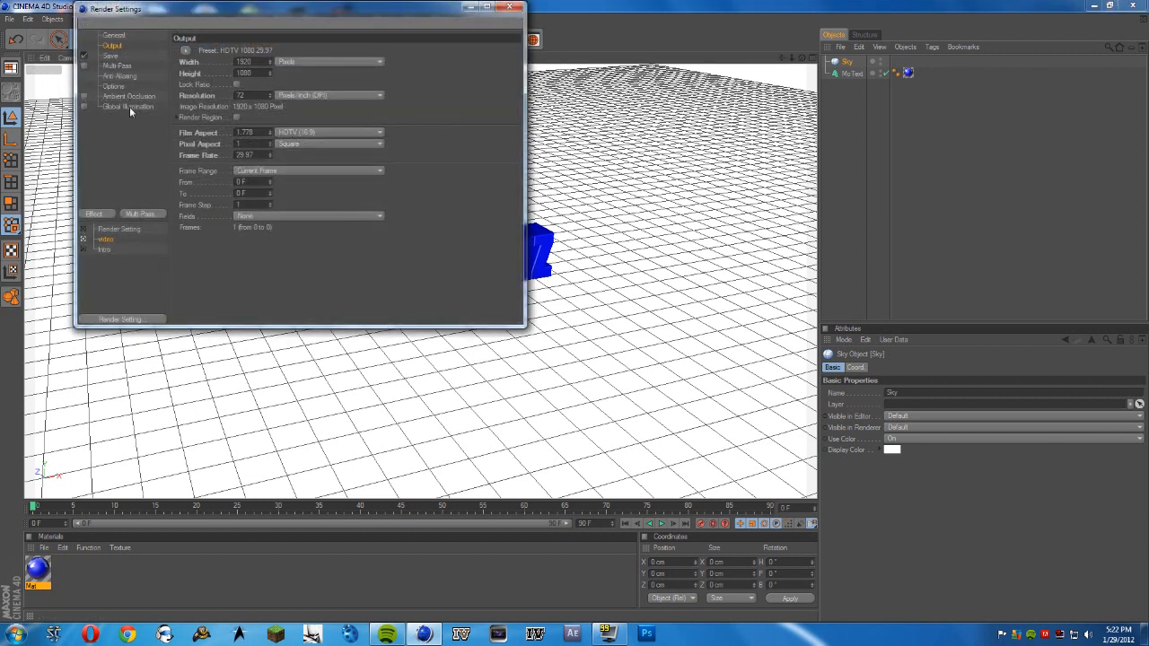
left_click(845, 62)
left_click_drag(402, 10, 408, 73)
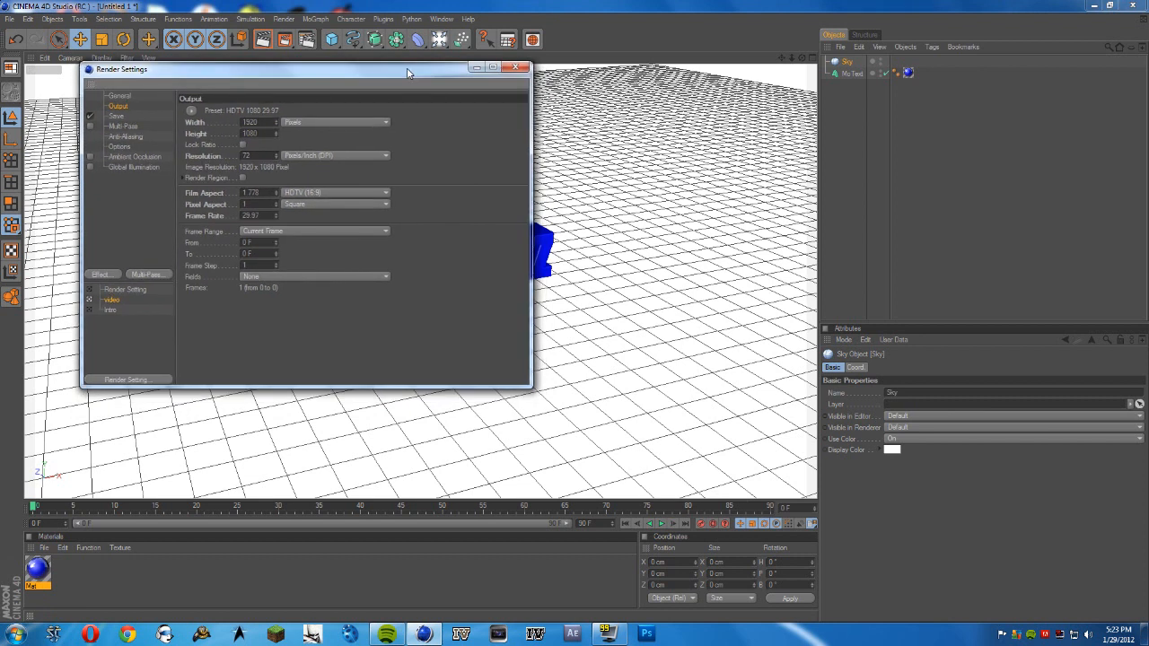
left_click(521, 68)
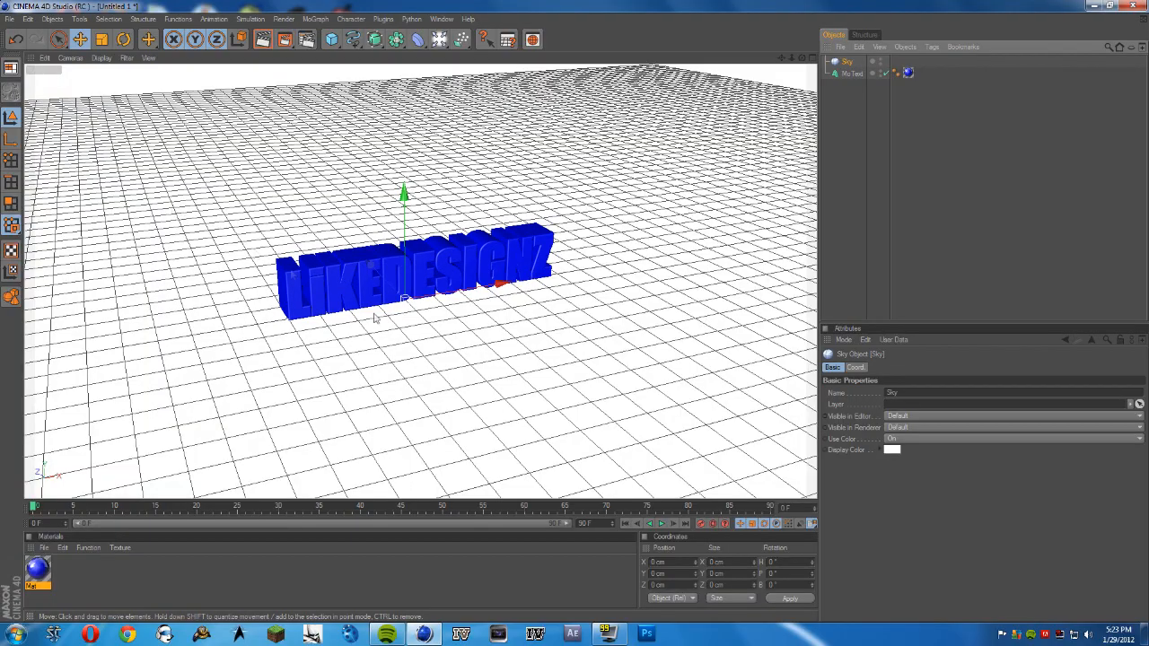
Raise the Sky object to about 64 cm on the Y axis
left_click_drag(655, 351, 653, 184, "alt")
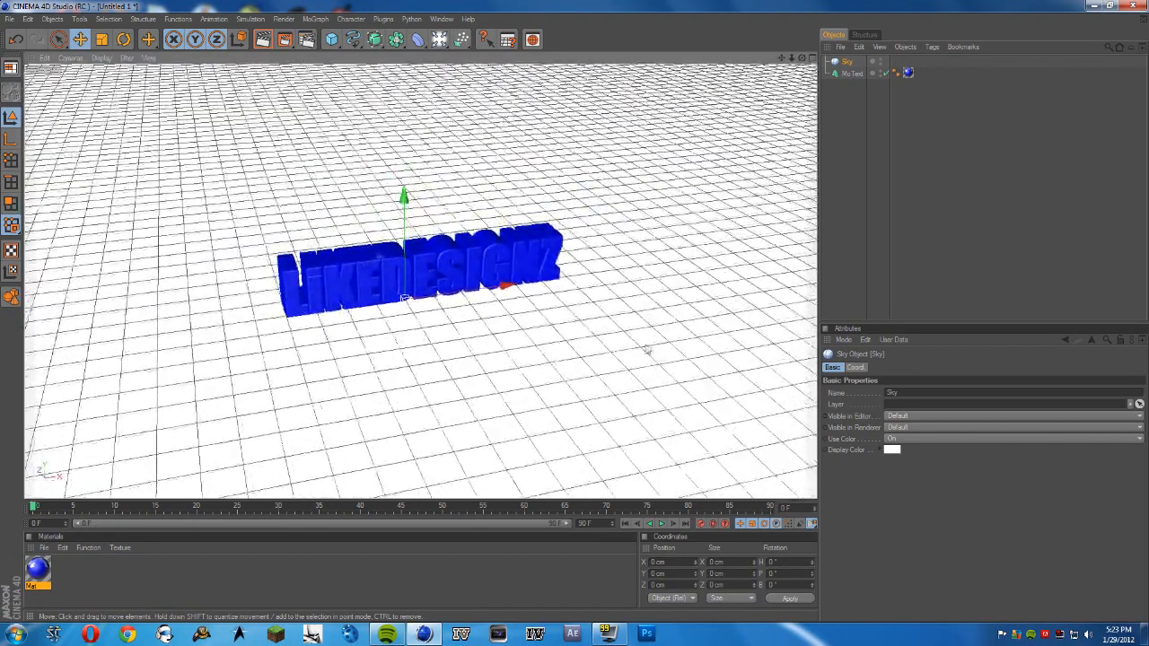
left_click_drag(633, 229, 619, 235, "alt")
left_click_drag(403, 296, 409, 225, "alt")
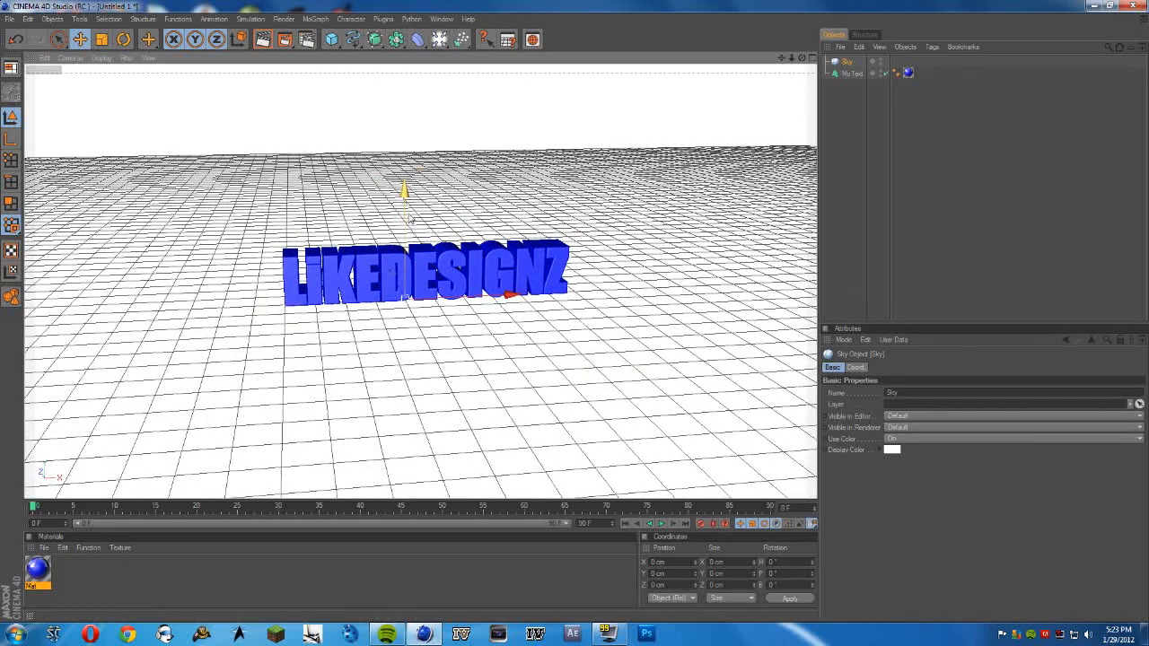
mouse_move(409, 218)
left_mouse_down()
mouse_move(406, 169)
mouse_move(406, 199)
left_mouse_up()
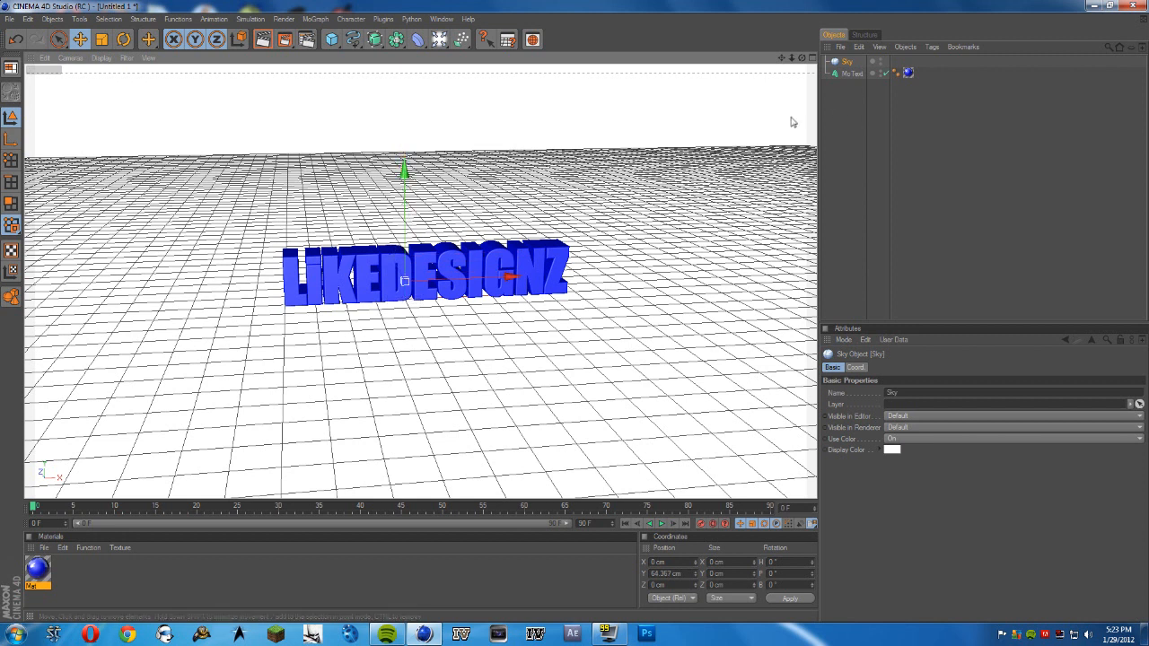
Nudge the lettering vertically to about -1.3 cm on Y and raise the Sky object to about 77 cm
left_click(853, 73)
mouse_move(278, 196)
left_mouse_down()
mouse_move(277, 143)
mouse_move(279, 197)
left_mouse_up()
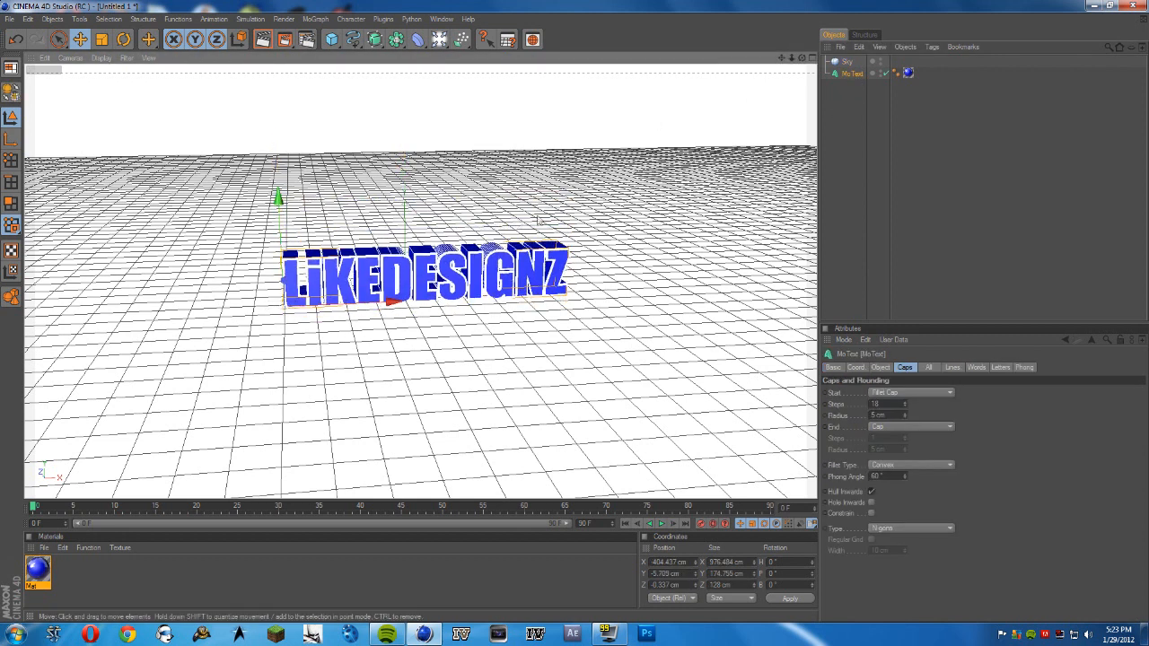
left_click(539, 219)
scroll(547, 200, "up", 5)
mouse_move(390, 269)
left_mouse_down("alt")
mouse_move(390, 224)
mouse_move(390, 251)
left_mouse_up("alt")
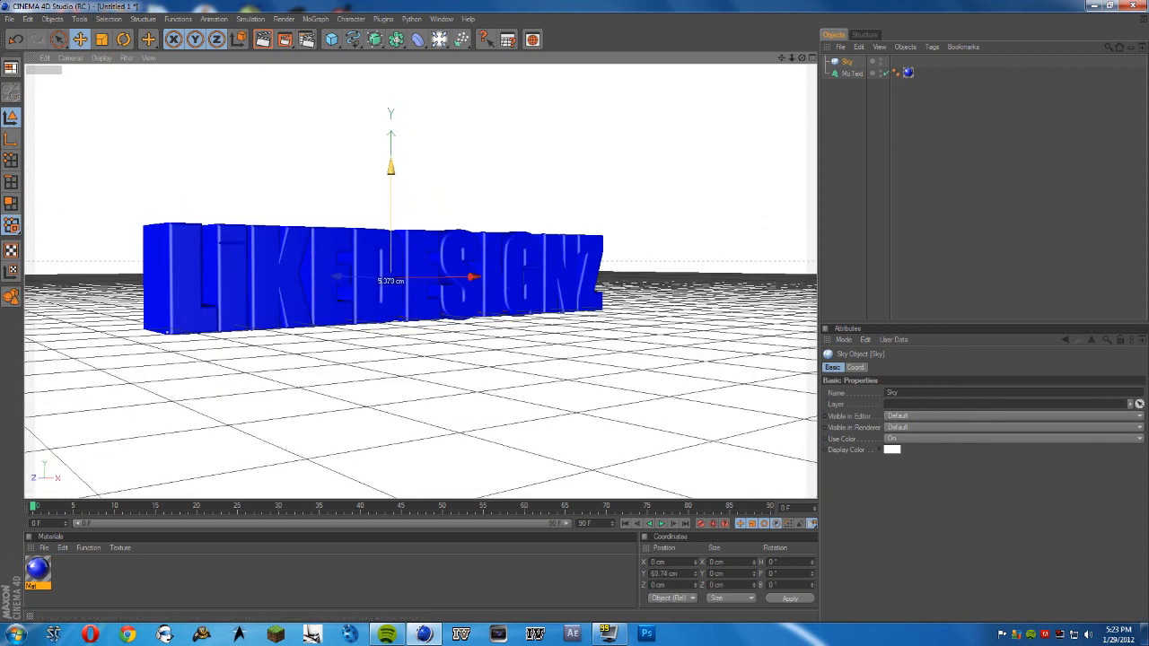
left_click(386, 261)
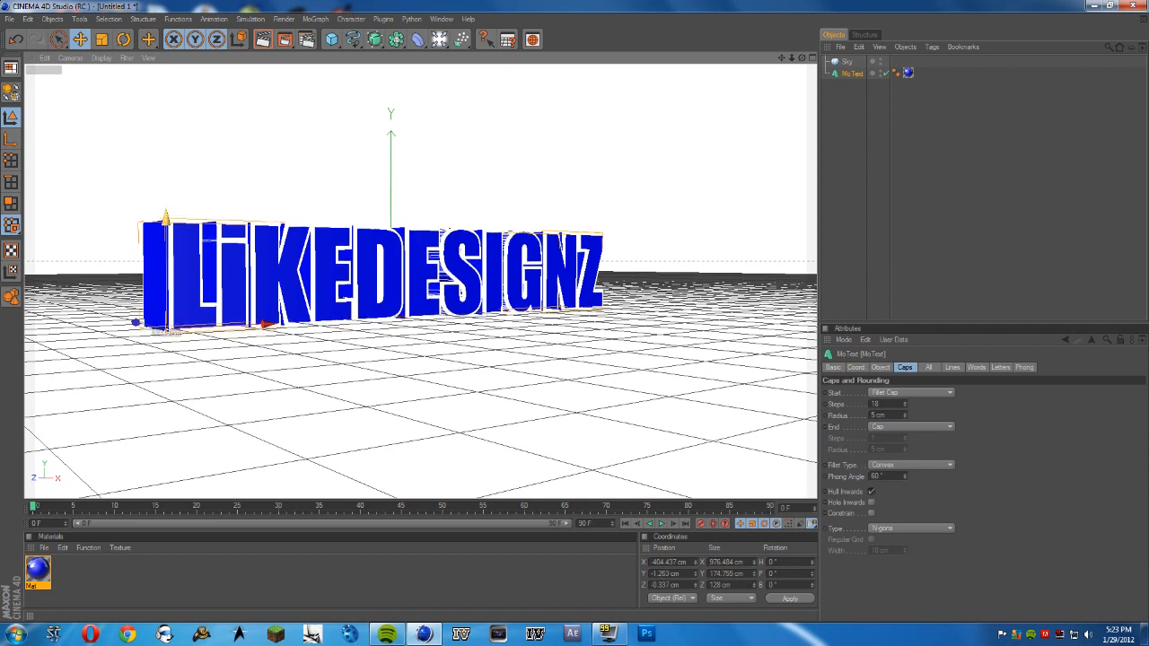
left_click(606, 388)
left_click_drag(666, 383, 493, 265, "alt")
left_click(548, 286)
left_click(628, 404)
left_click_drag(629, 404, 269, 117, "alt")
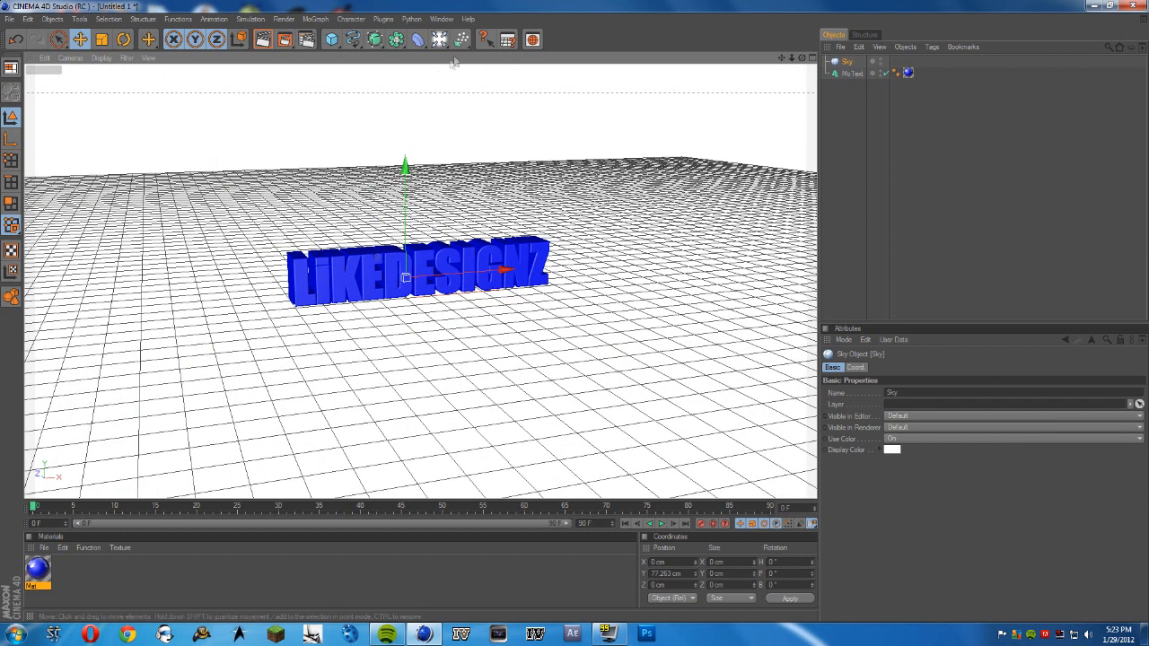
Add a Floor object and create a new material with a pure white color of RGB 255, 255, 255
left_click_drag(439, 40, 559, 147)
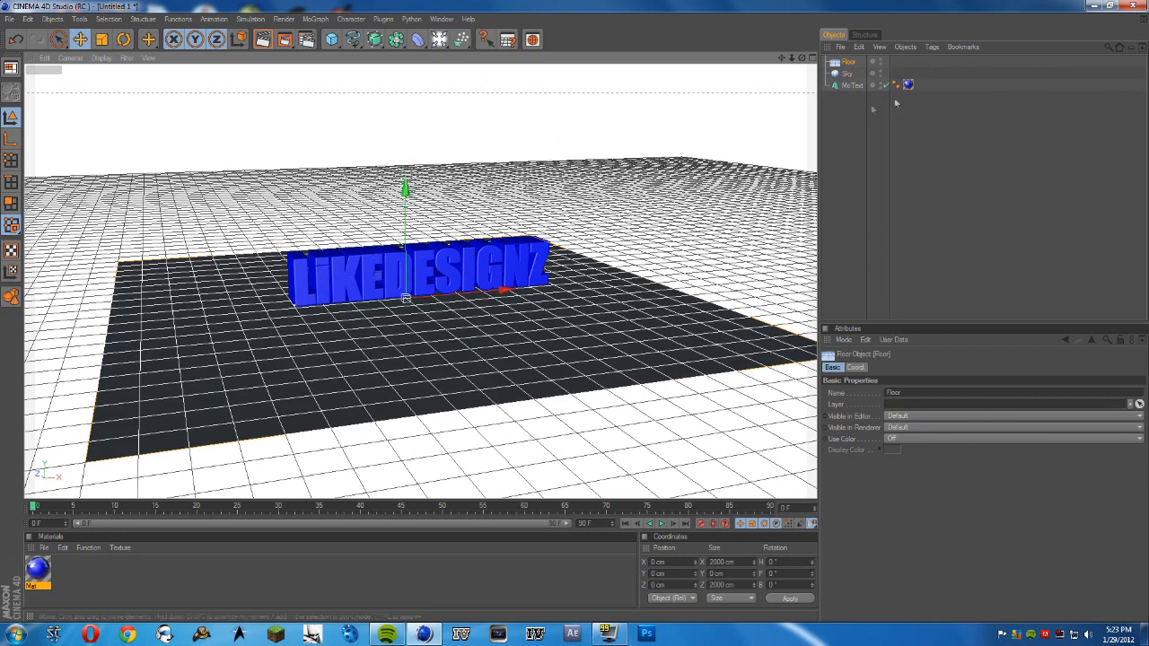
left_click(44, 548)
left_click(73, 408)
double_click(38, 568)
left_click(207, 207)
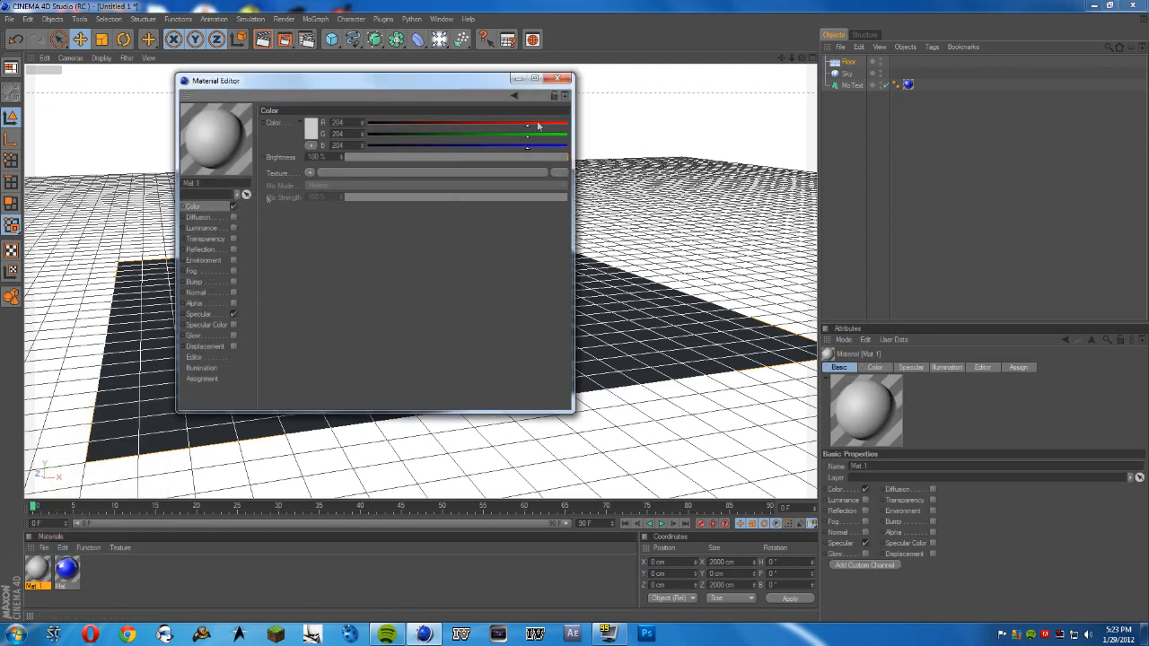
left_click_drag(527, 123, 567, 135)
left_click(566, 146)
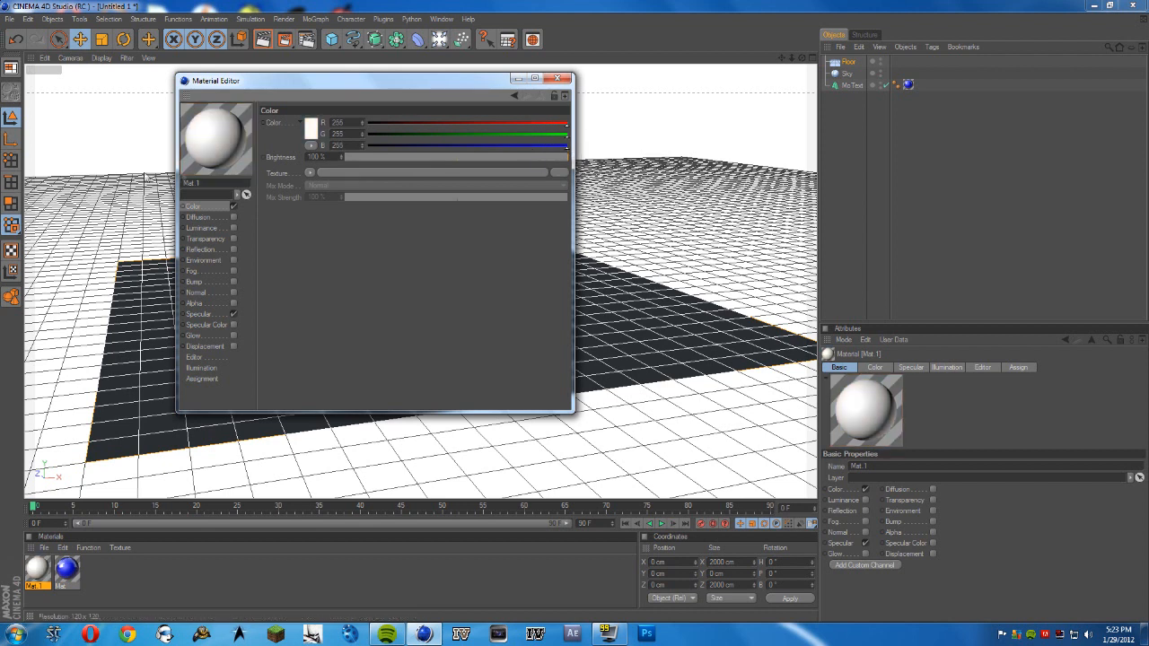
Enable Reflection with a Fresnel texture and Luminance on the white material
left_click(234, 250)
left_click(312, 183)
left_click(326, 296)
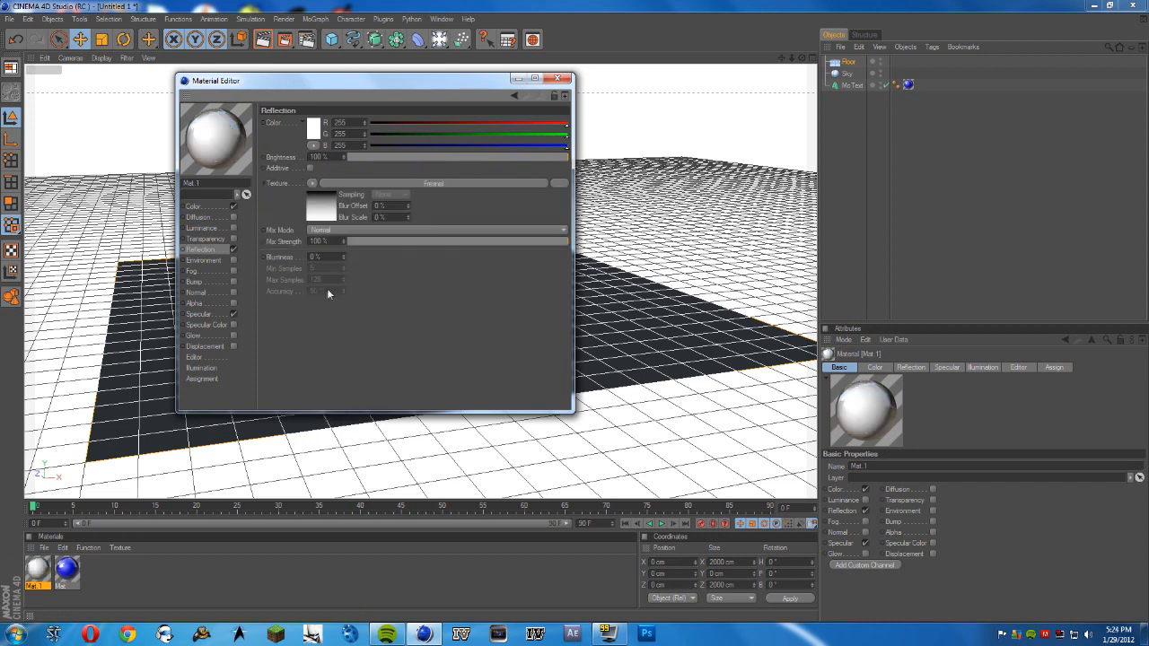
left_click(234, 228)
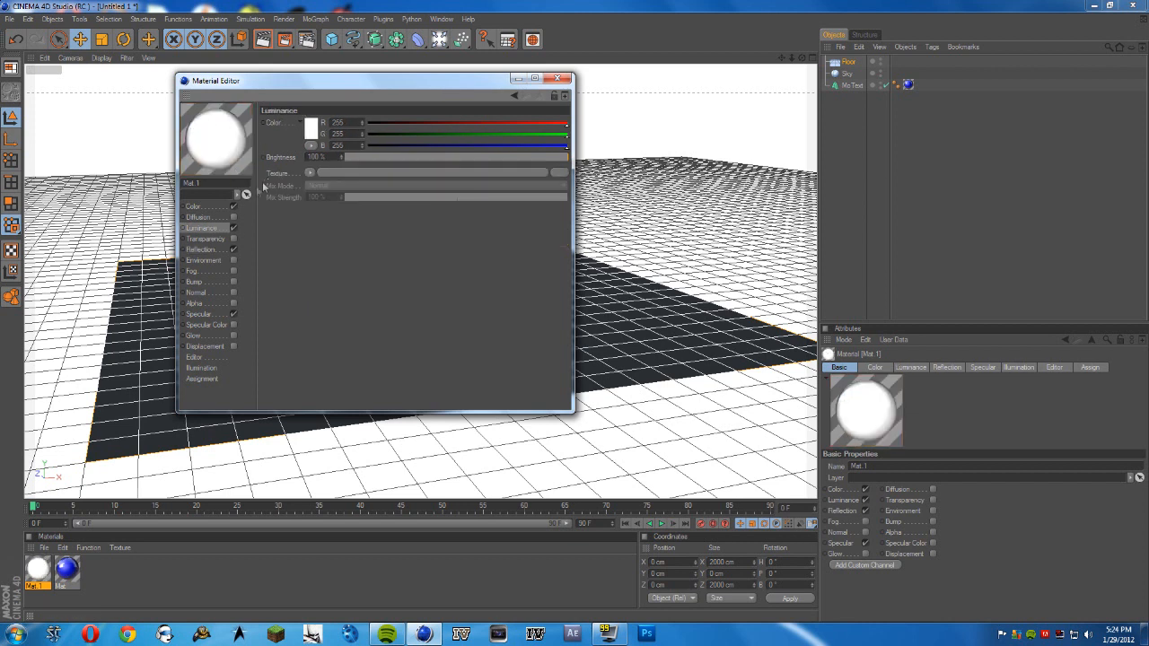
left_click(558, 79)
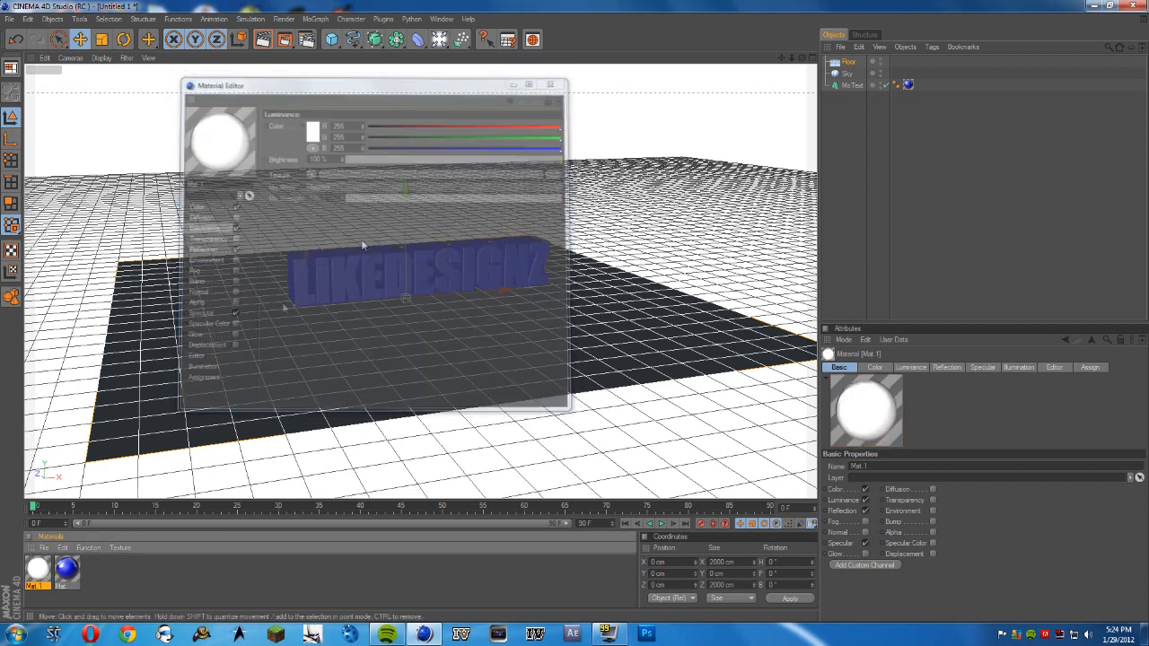
Apply the white material to the Floor and check its reflection in a Picture Viewer render
left_click_drag(833, 84, 849, 62)
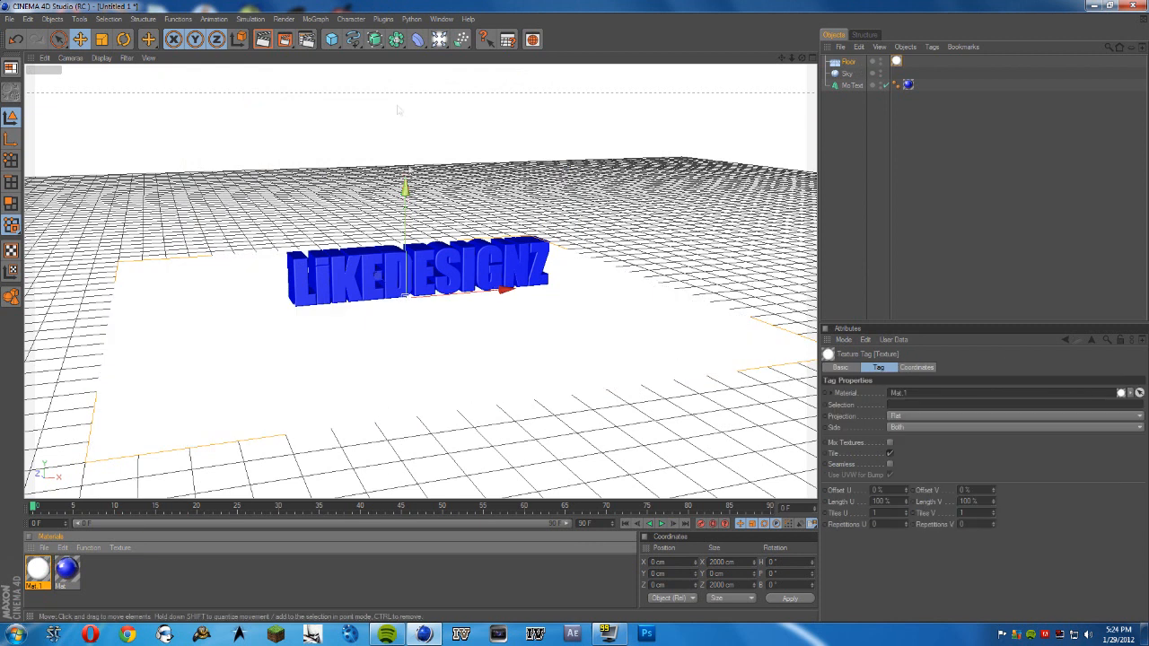
left_click(285, 39)
left_click(530, 357)
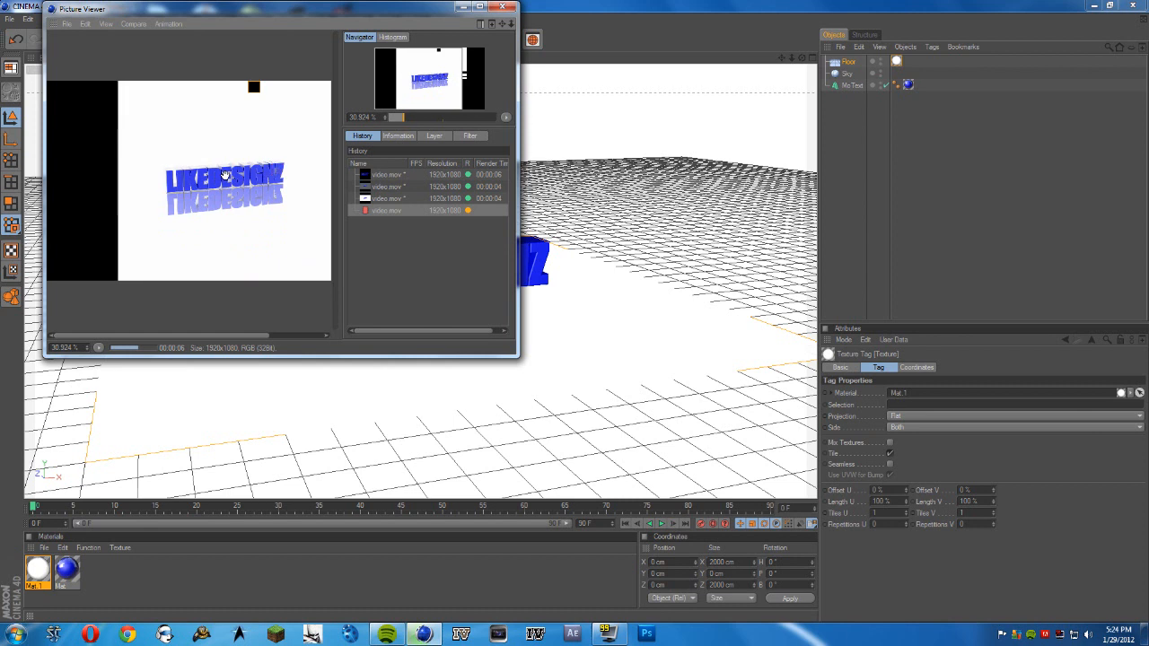
left_click(502, 7)
Reduce the white material's Reflection to 36% Brightness and 81% Mix Strength
double_click(48, 572)
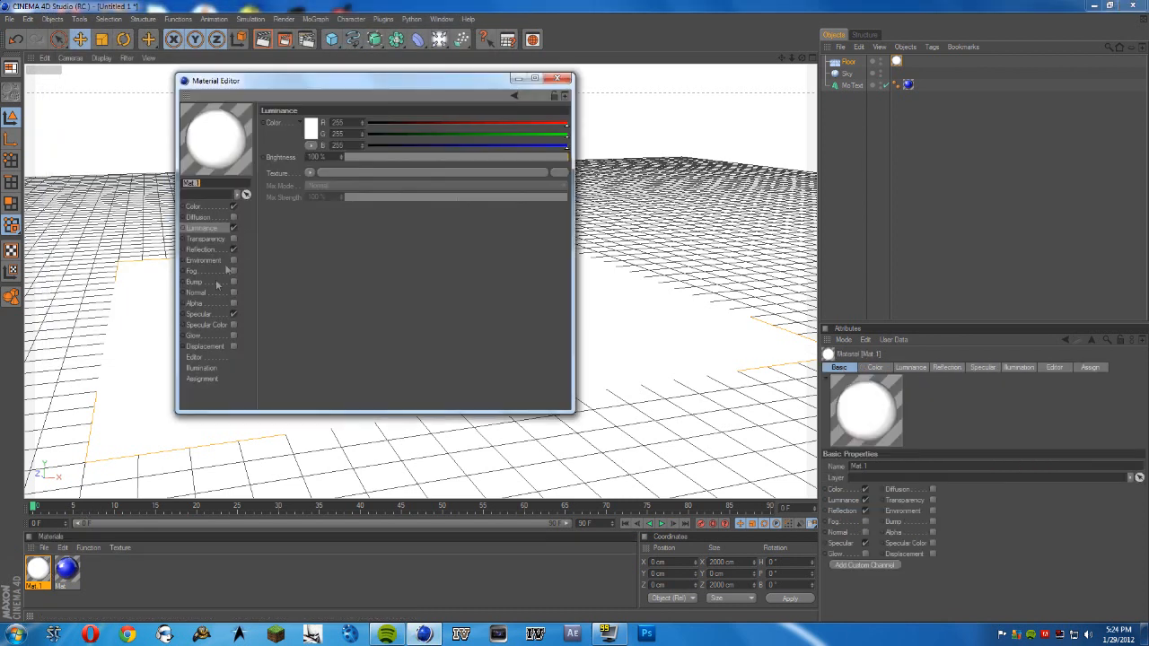
left_click(207, 250)
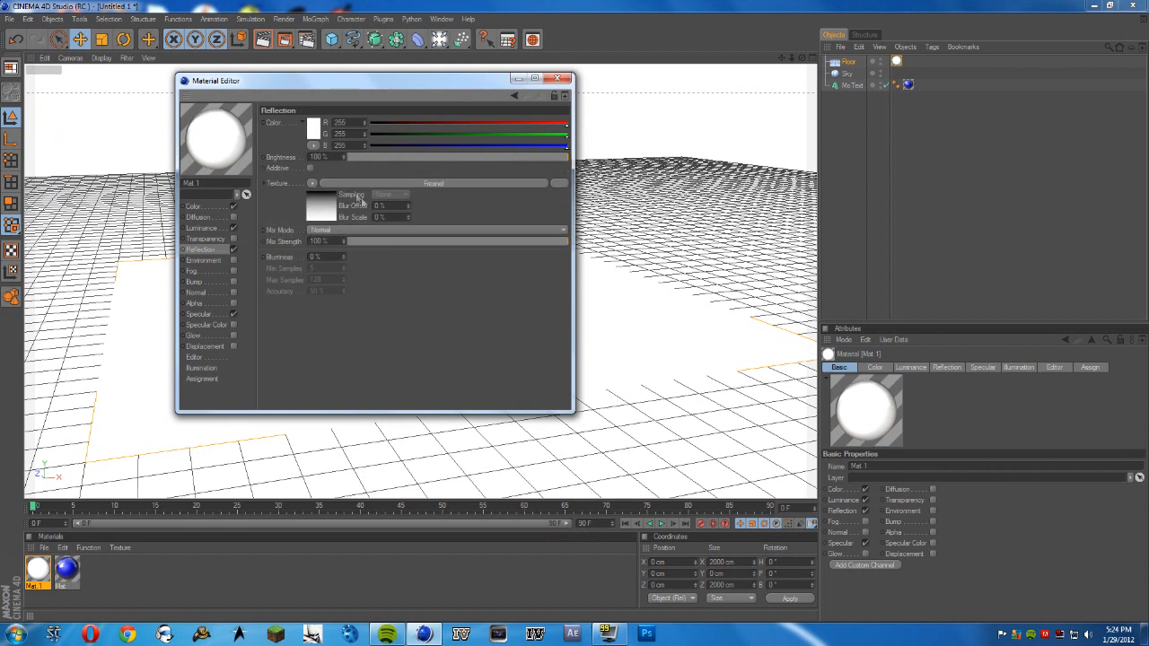
left_click(349, 242)
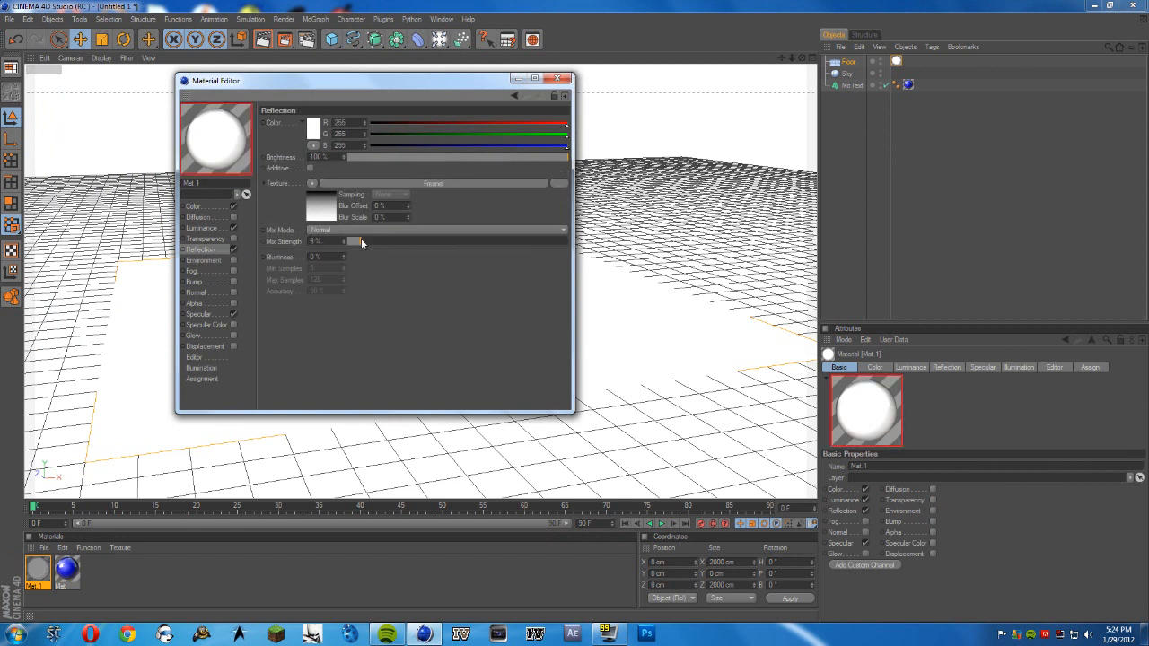
left_click(460, 243)
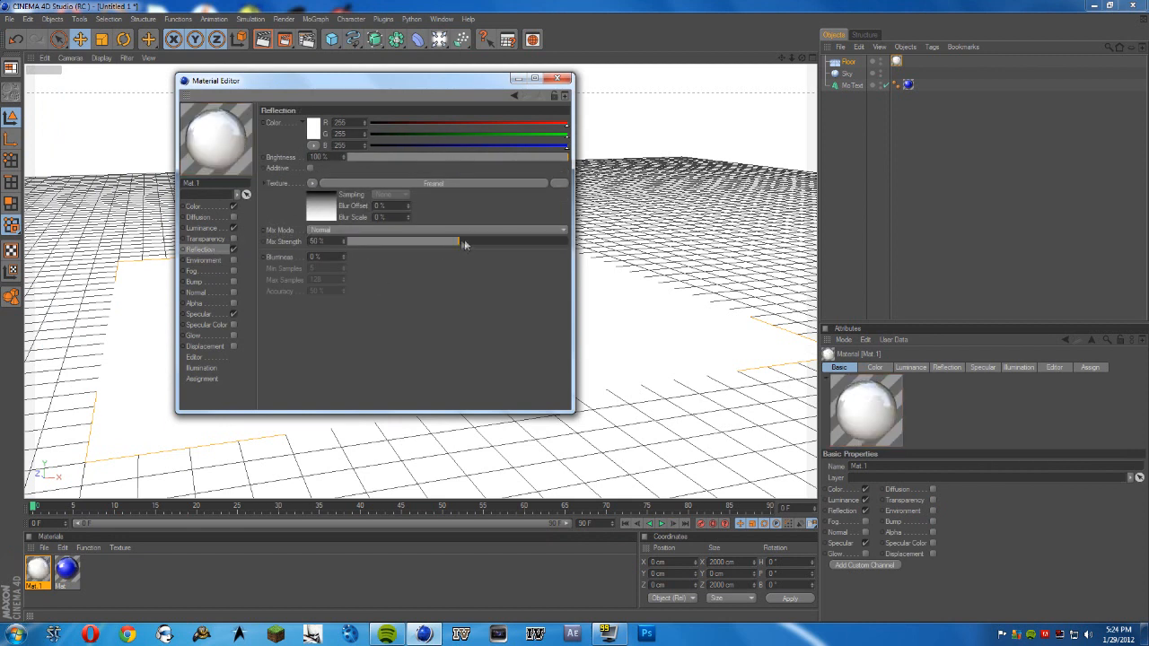
left_click_drag(488, 242, 444, 242)
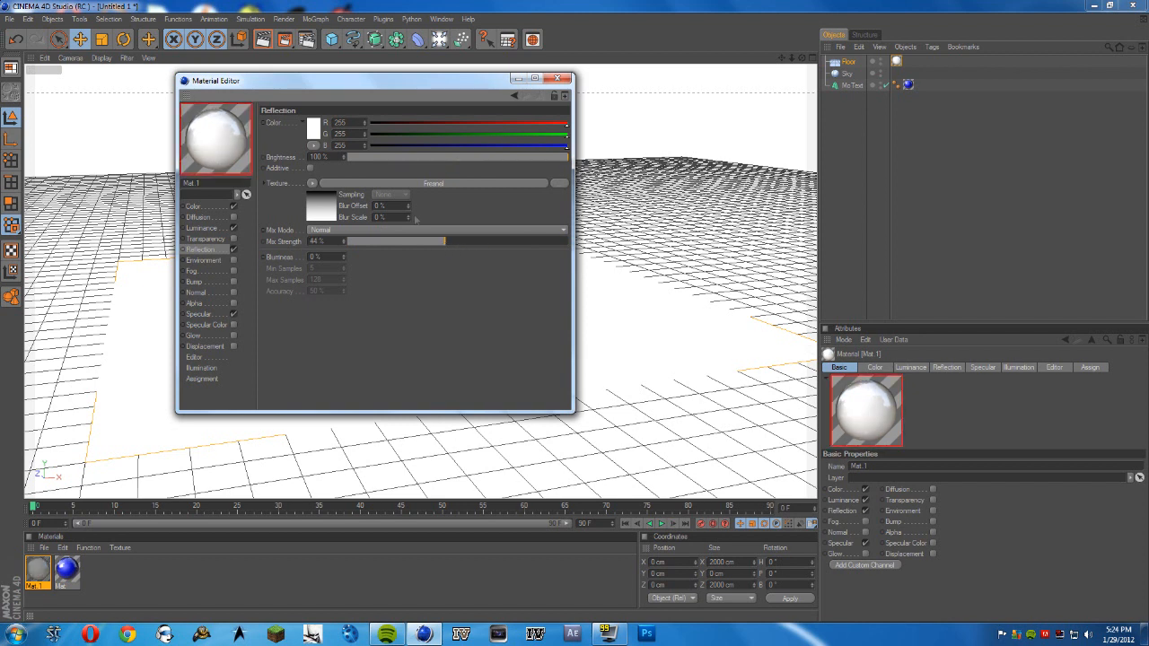
left_click_drag(379, 159, 454, 156)
left_click_drag(445, 240, 559, 242)
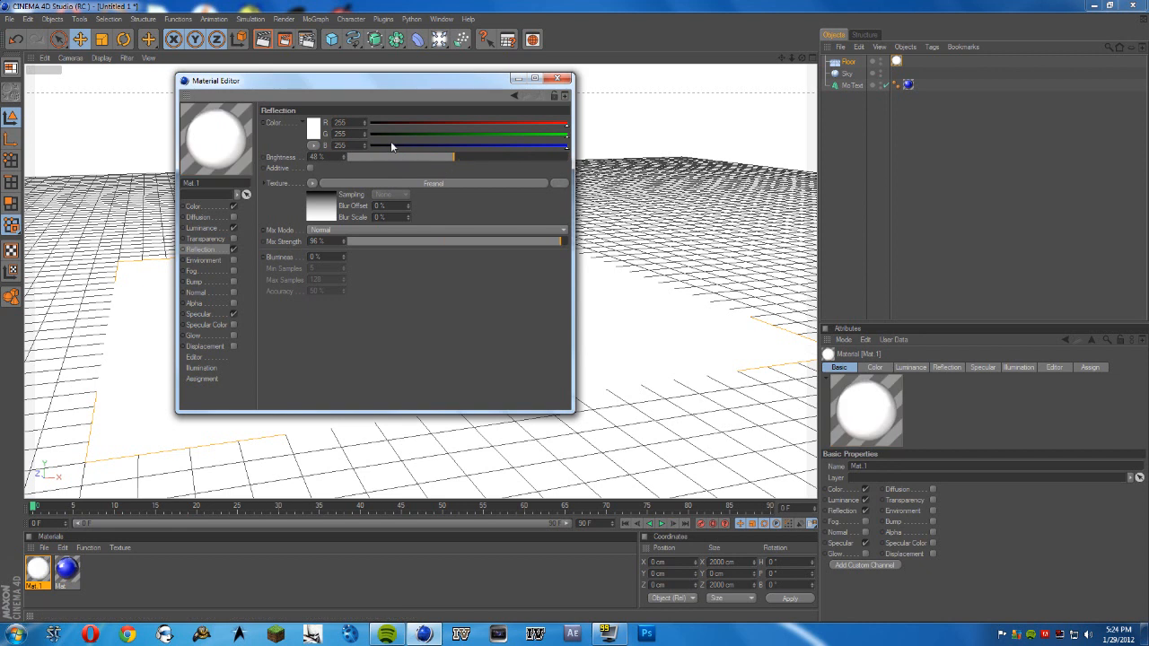
mouse_move(406, 158)
left_mouse_down()
mouse_move(359, 156)
mouse_move(427, 157)
left_mouse_up()
left_click(527, 240)
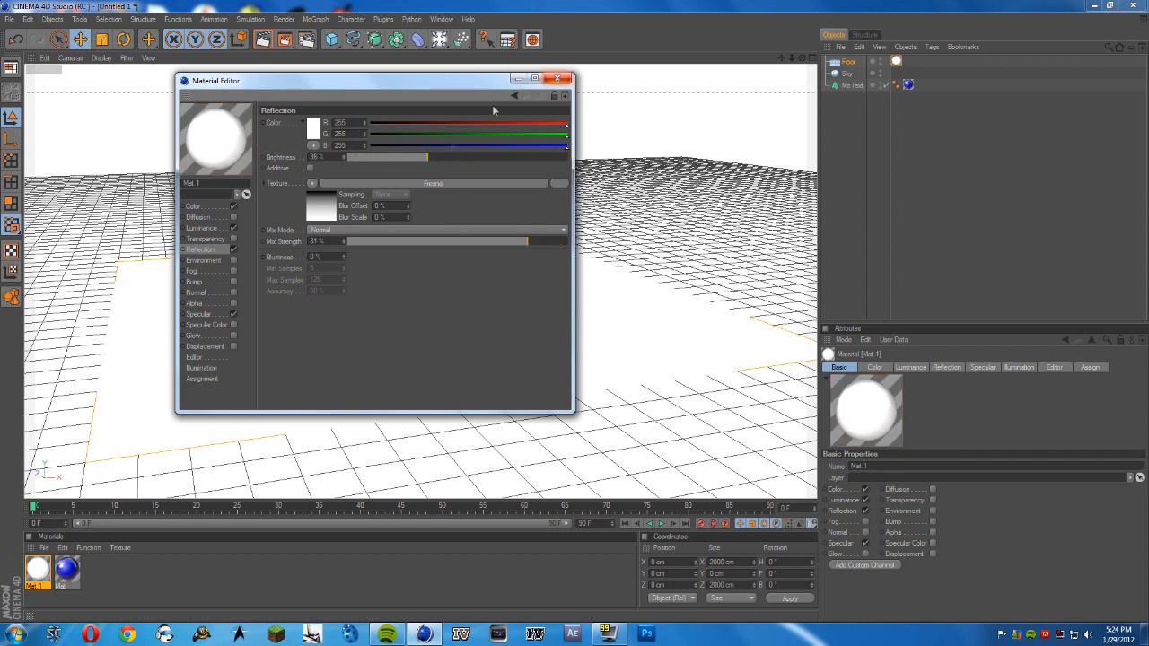
left_click(557, 80)
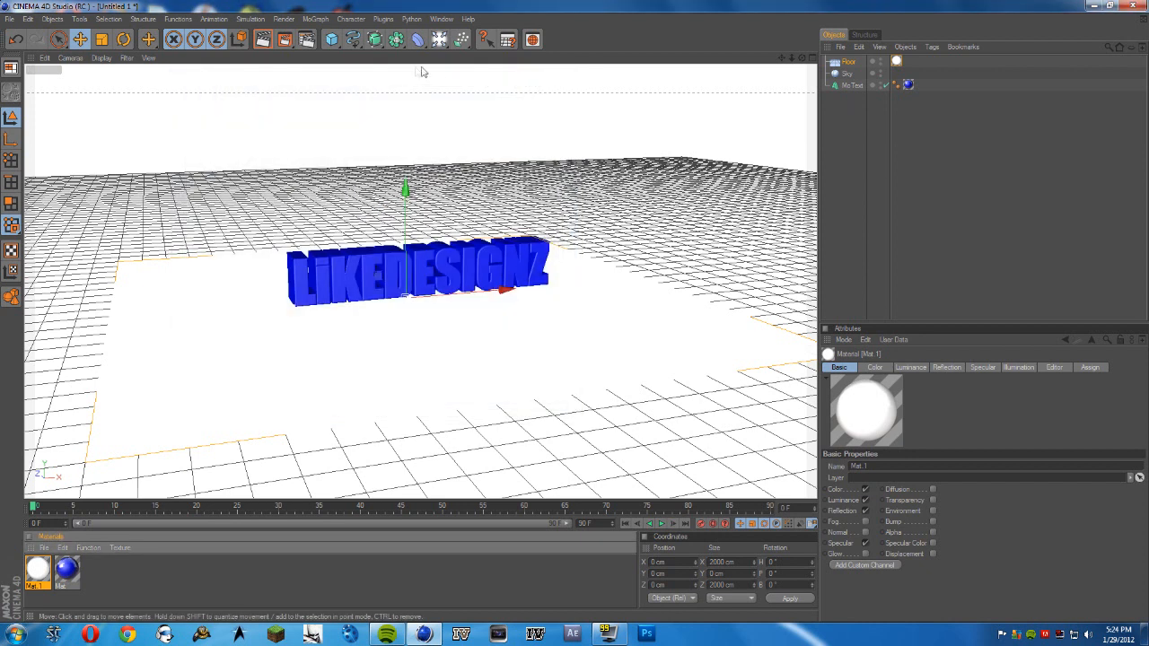
Add a Camera object, inspect its placement from outside, and switch the viewport to look through it
left_click(455, 136)
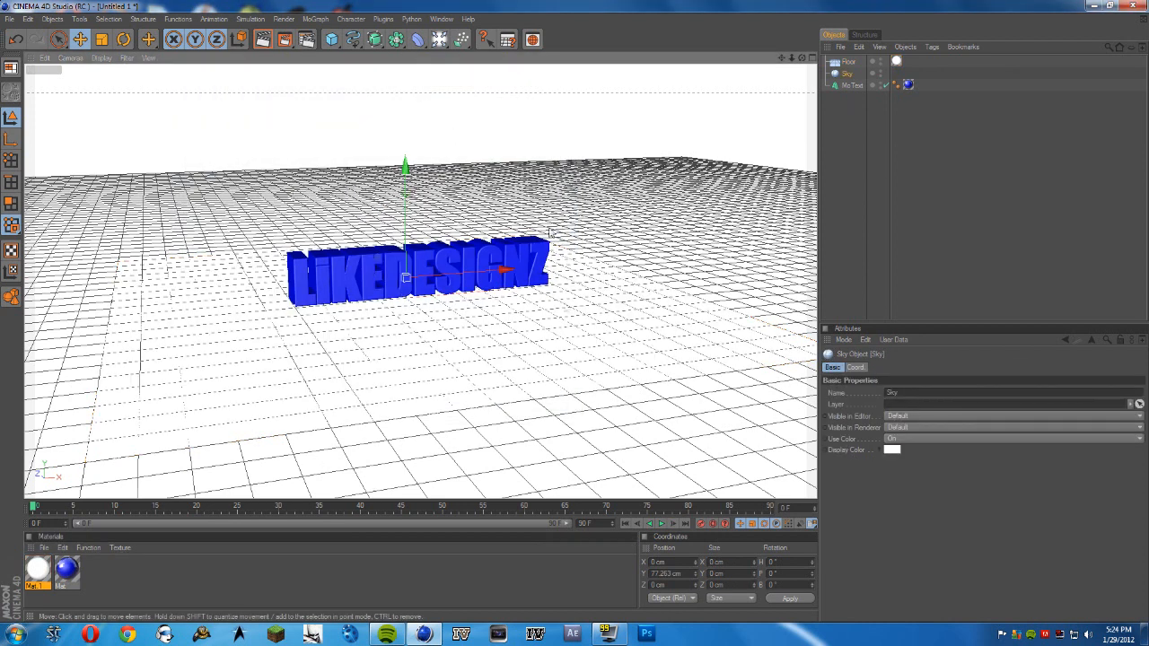
left_click(439, 39)
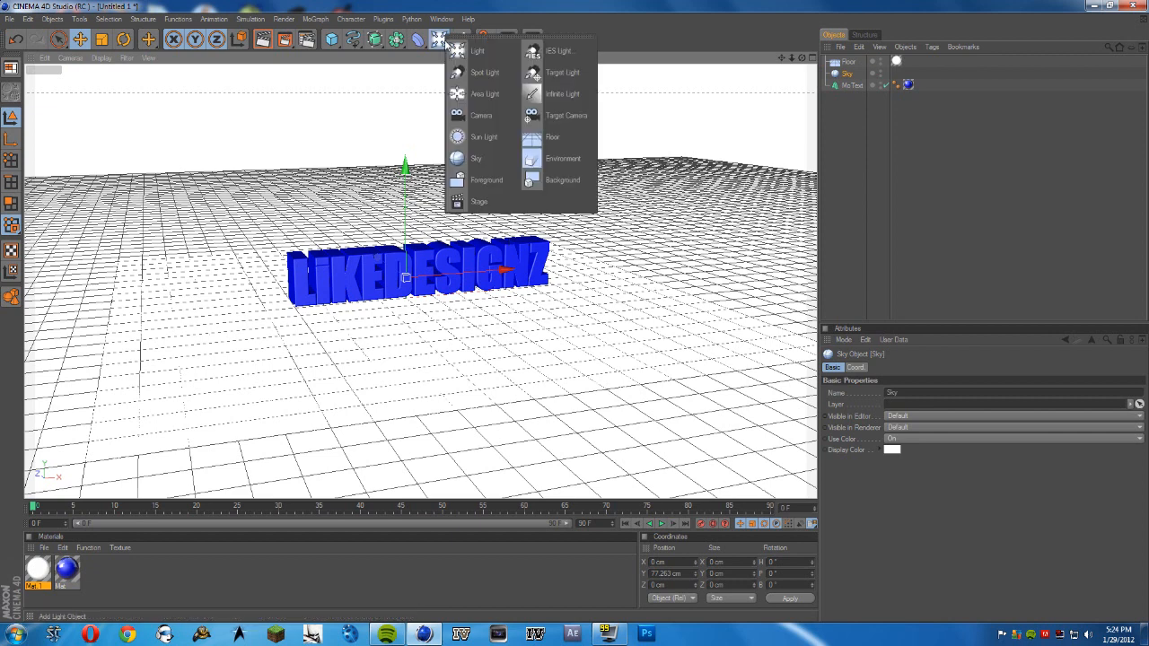
left_click(503, 117)
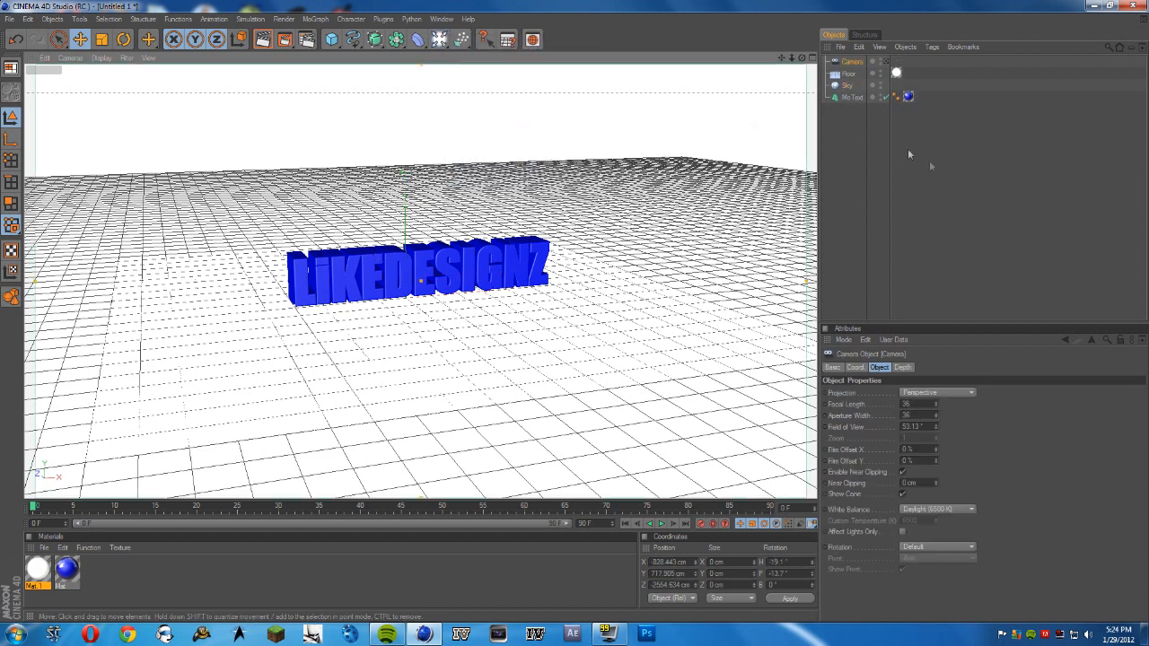
scroll(673, 179, "down", 5)
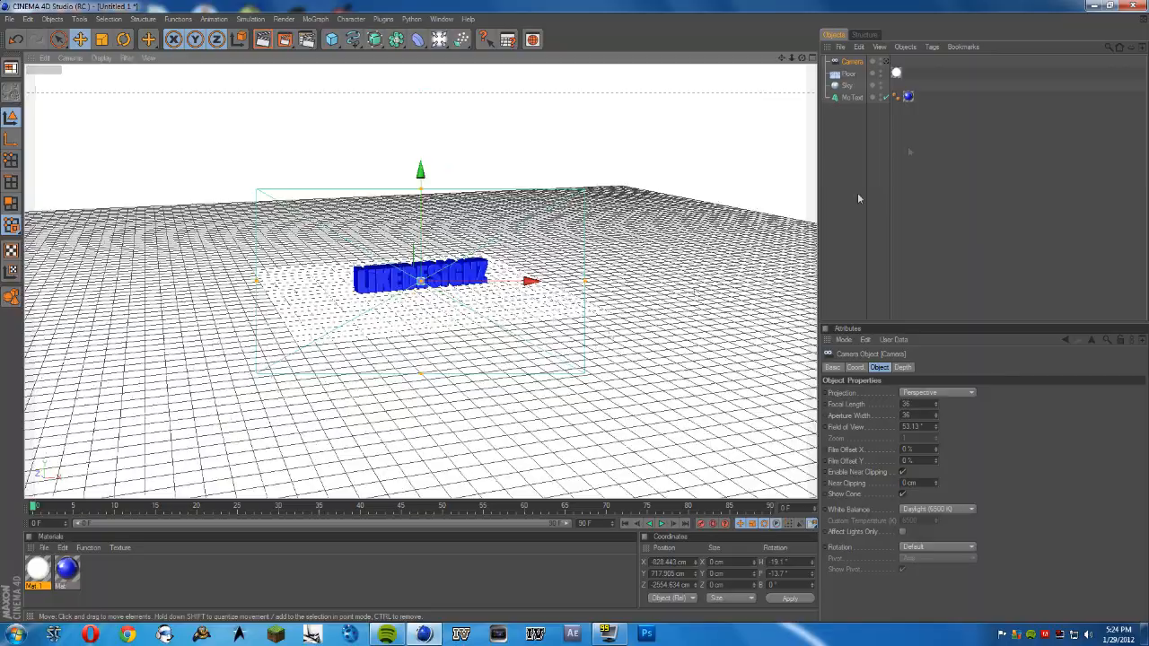
left_click(845, 86)
left_click_drag(780, 58, 604, 87)
left_click_drag(359, 261, 460, 300, "alt")
left_click(272, 316)
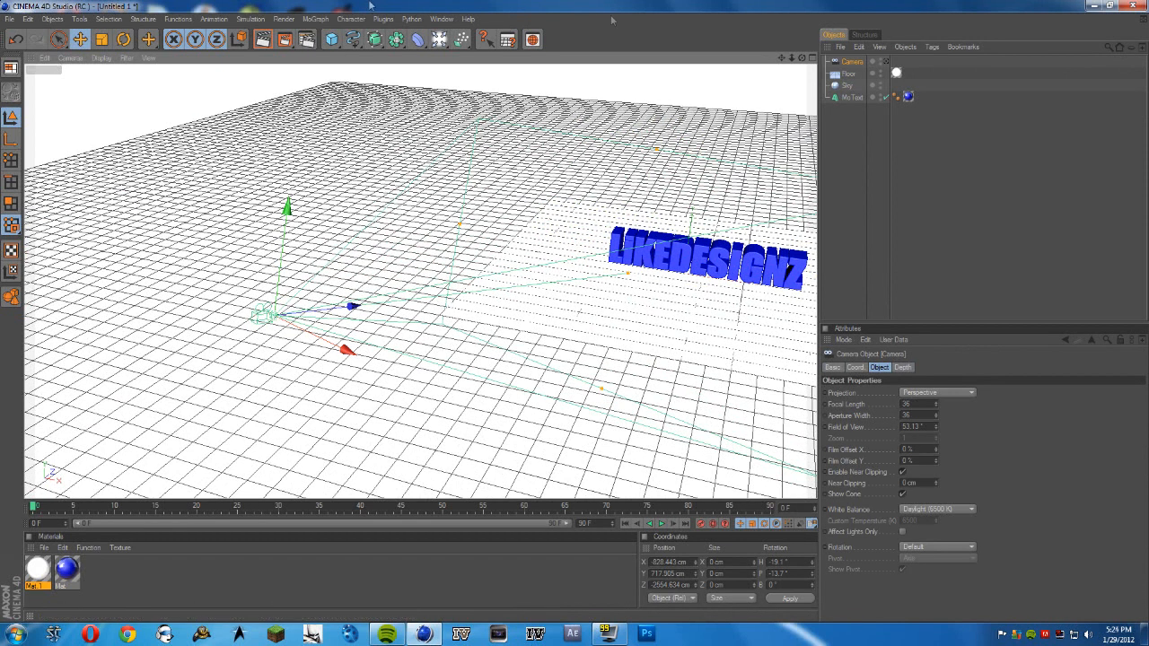
left_click(885, 61)
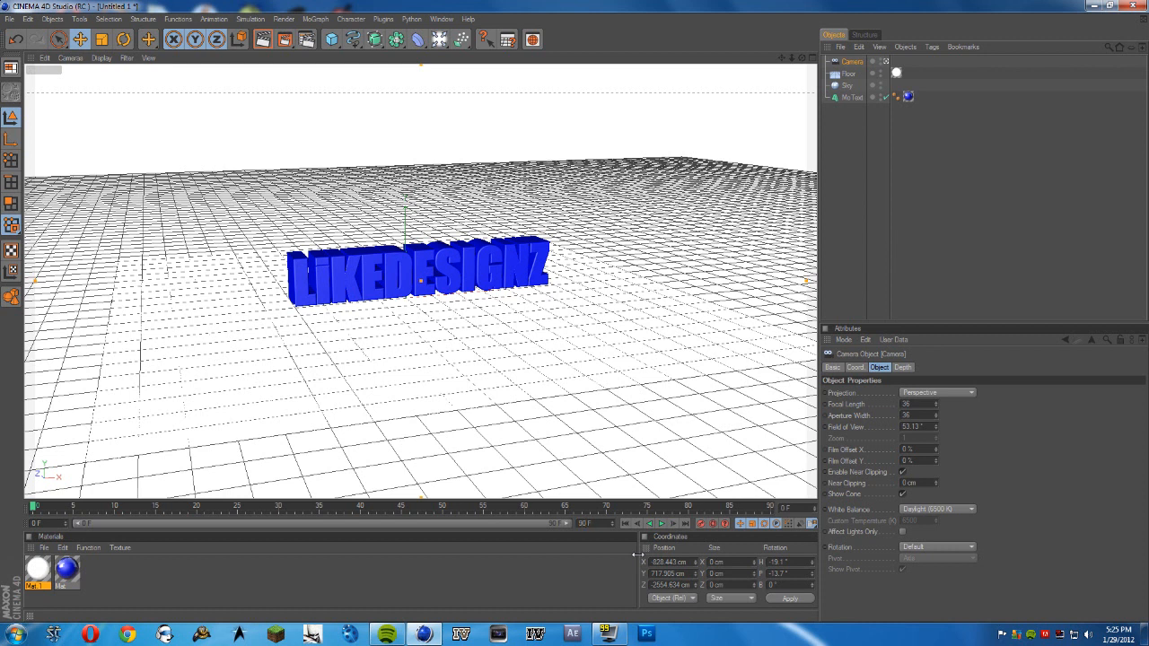
Record a keyframe for the camera at frame 0 and leave the playhead at that frame
left_click_drag(35, 508, 57, 507)
left_click_drag(58, 507, 33, 509)
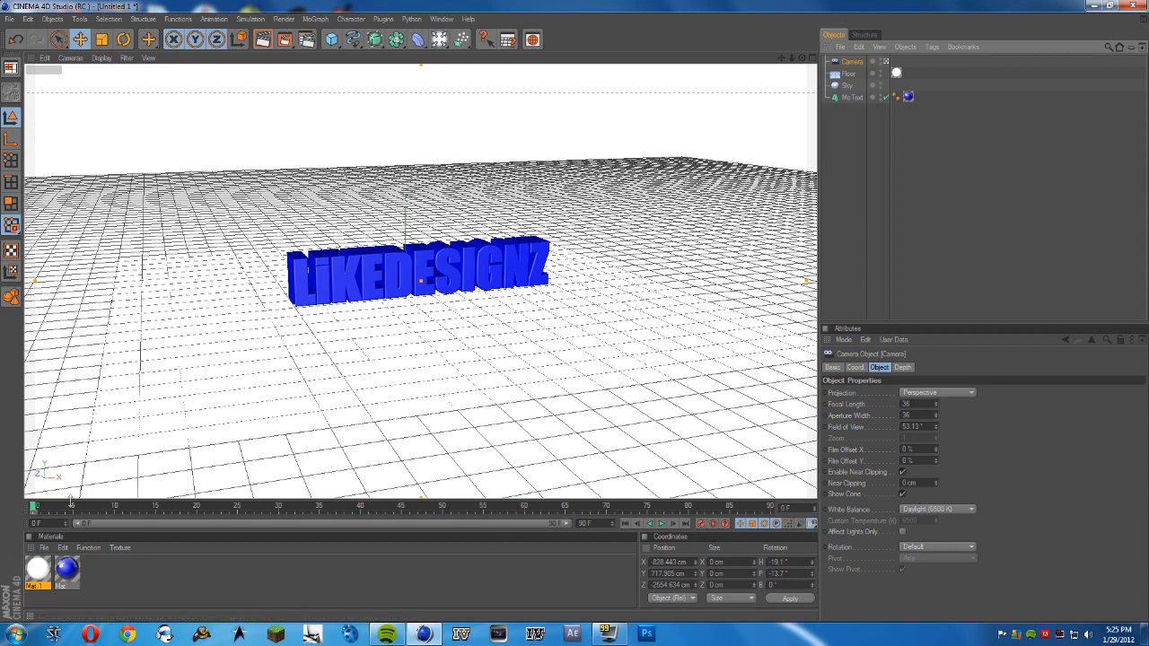
left_click(34, 508)
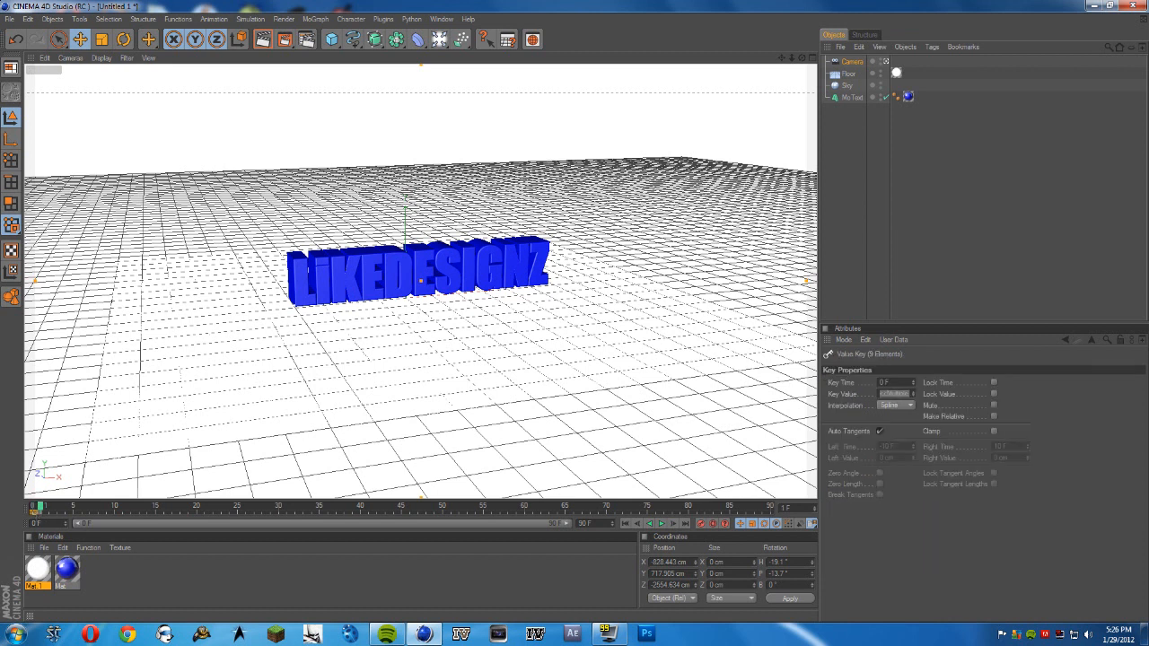
left_click_drag(40, 508, 33, 508)
Try rotating the camera away from the lettering without recording it, play the animation, and return to frame 0
left_click_drag(671, 346, 659, 346, "alt")
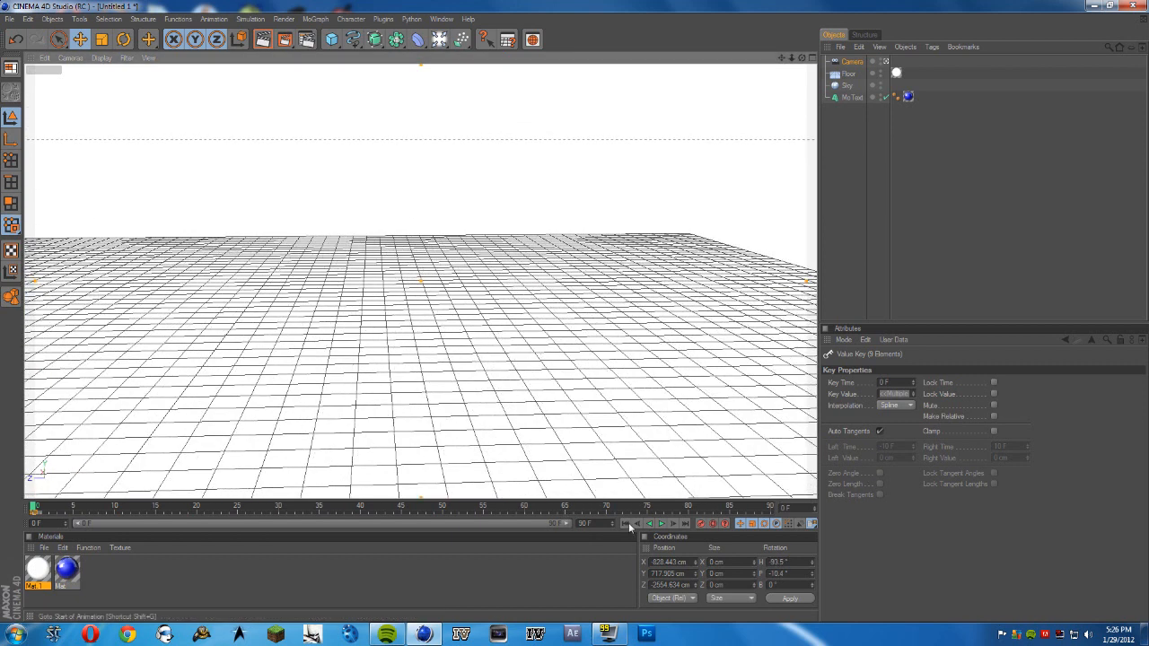
left_click(661, 526)
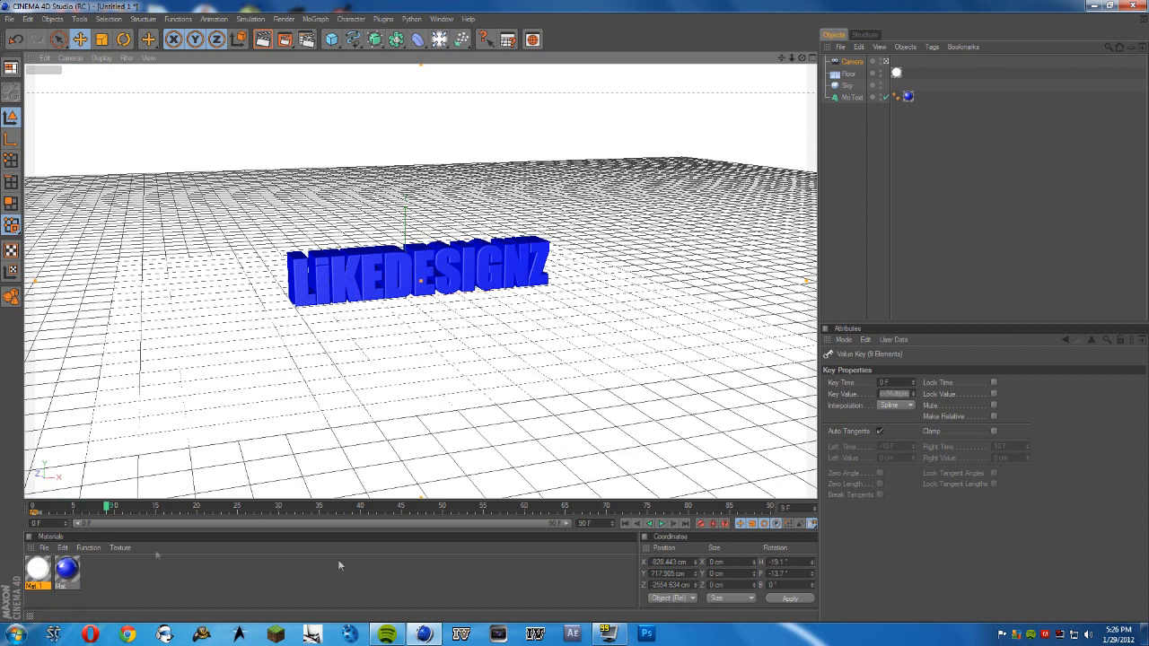
left_click_drag(108, 508, 33, 508)
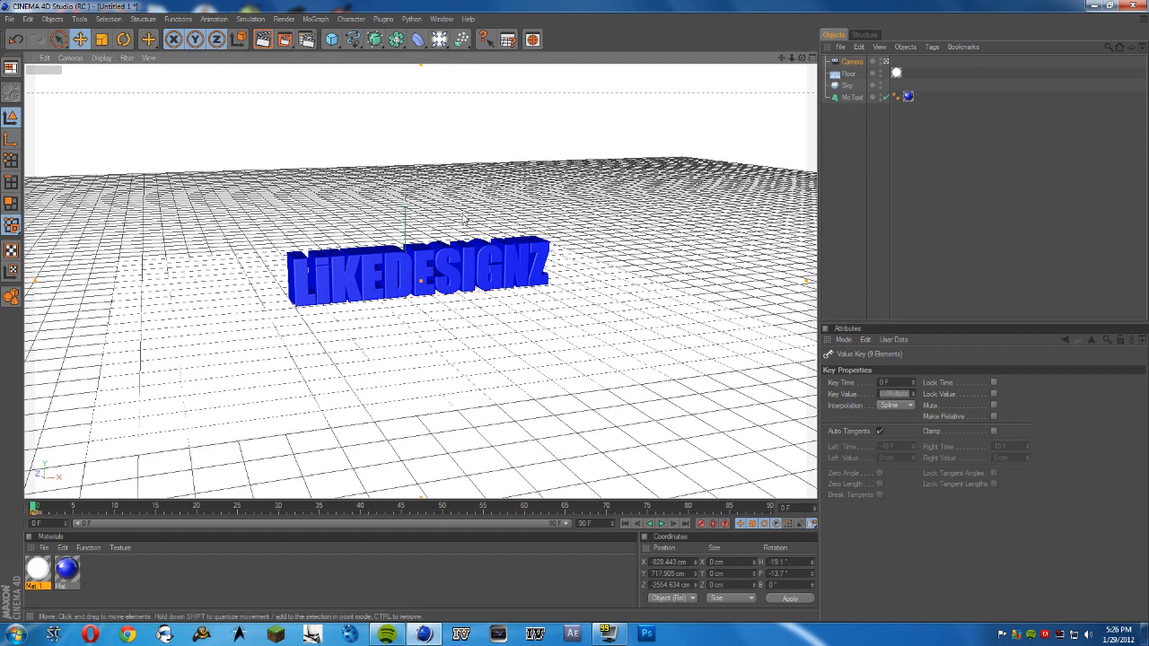
Try panning, orbiting and dollying the camera at frame 0 without recording, and return it to its keyframed placement
mouse_move(493, 313)
middle_mouse_down("alt")
mouse_move(519, 306)
mouse_move(538, 254)
mouse_move(501, 202)
mouse_move(447, 181)
mouse_move(444, 250)
mouse_move(577, 322)
mouse_move(663, 402)
mouse_move(387, 485)
mouse_move(429, 260)
mouse_move(486, 292)
mouse_move(491, 313)
middle_mouse_up("alt")
left_click_drag(530, 261, 568, 278, "alt")
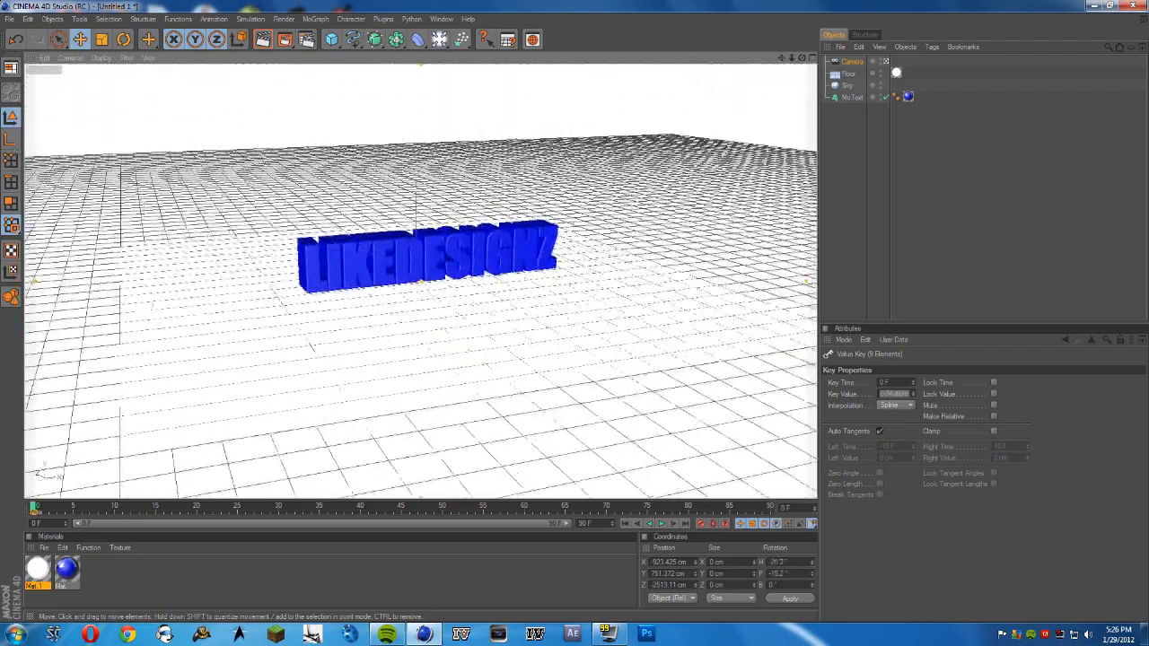
left_click_drag(568, 279, 569, 285, "alt")
right_click_drag(570, 285, 543, 329, "alt")
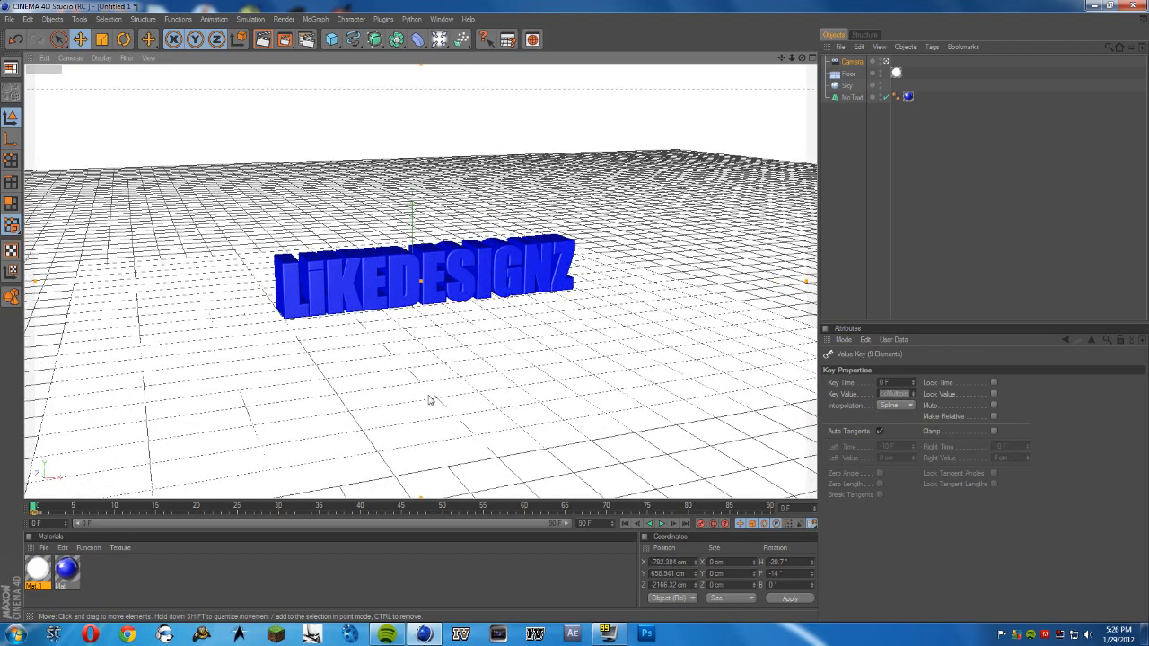
right_click_drag(421, 396, 438, 290, "alt")
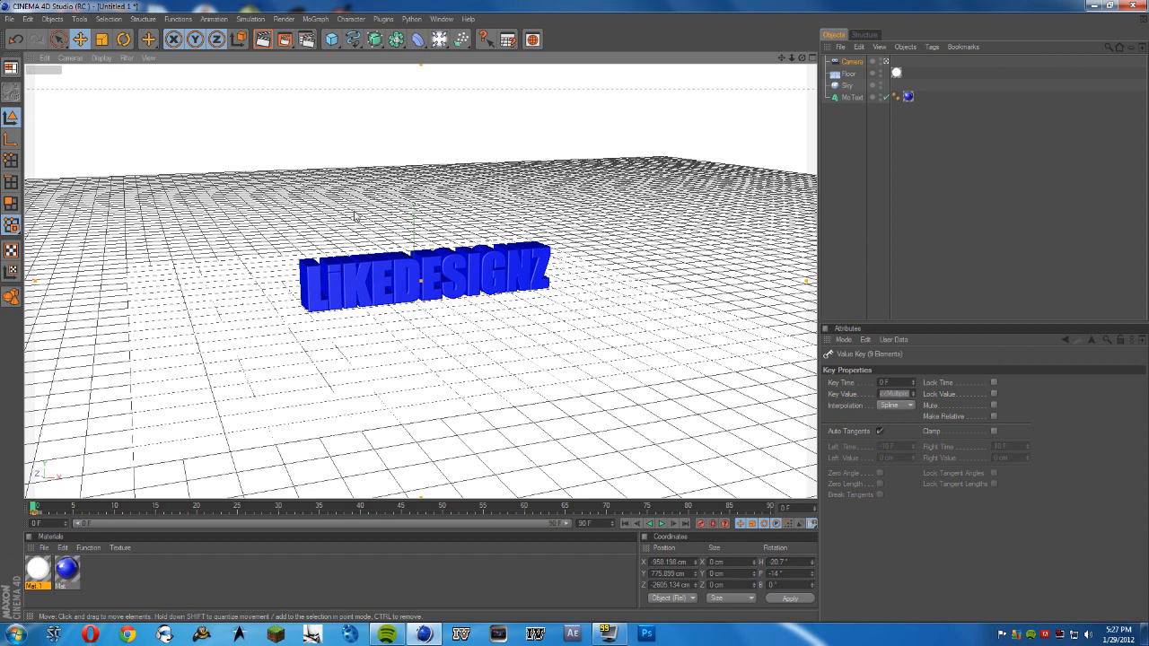
mouse_move(344, 209)
right_mouse_down()
mouse_move(436, 209)
mouse_move(239, 209)
mouse_move(346, 209)
right_mouse_up()
left_click(631, 532)
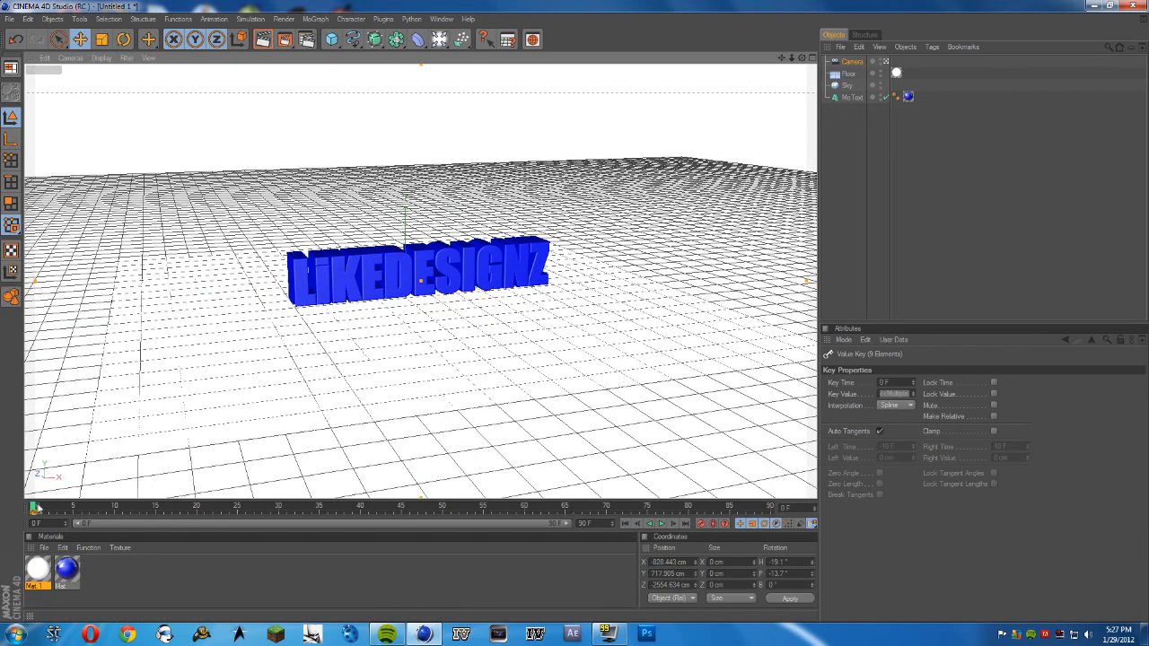
At frame 55, swing the camera around to a steeply tilted view of the lettering's end and record a keyframe
left_click_drag(36, 507, 261, 529)
left_click_drag(421, 516, 483, 521)
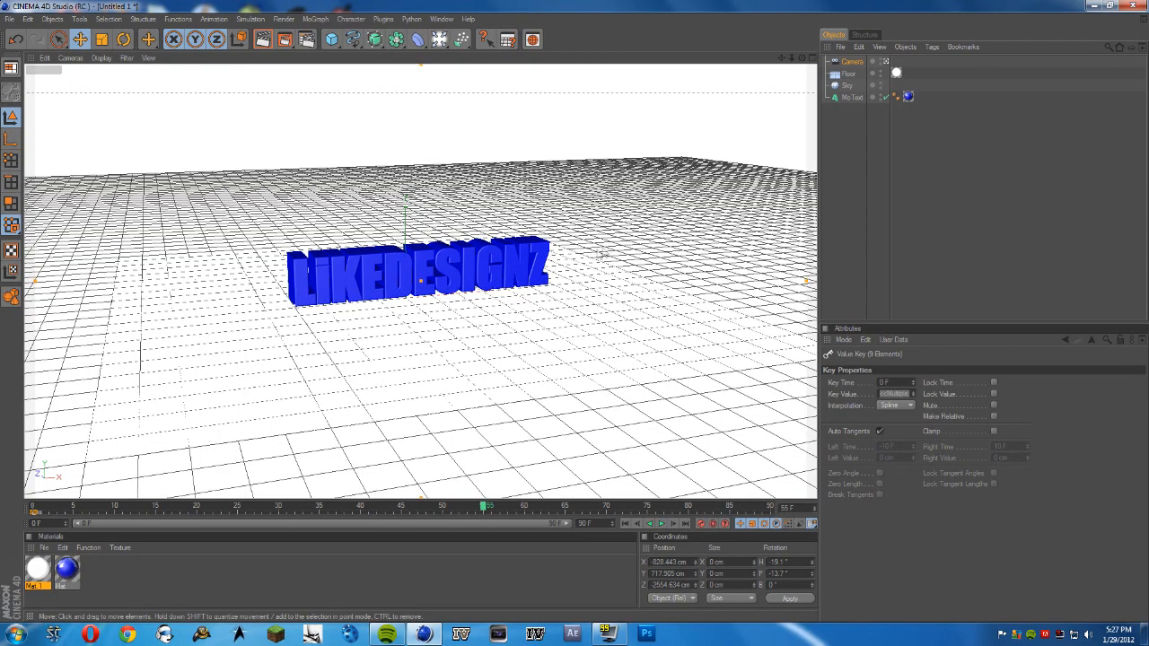
left_click_drag(696, 307, 360, 378)
right_click_drag(360, 379, 500, 338)
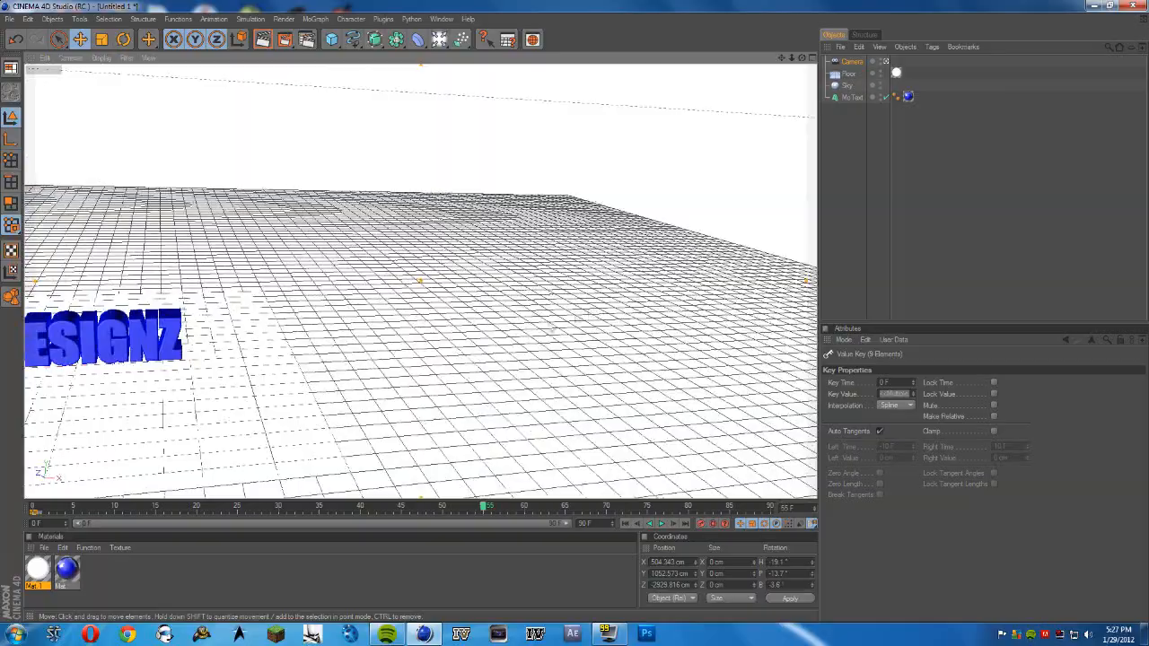
left_click_drag(460, 337, 571, 329)
right_click_drag(464, 335, 539, 336)
mouse_move(629, 359)
left_mouse_down()
mouse_move(511, 358)
mouse_move(549, 324)
mouse_move(504, 314)
mouse_move(543, 345)
mouse_move(615, 353)
left_mouse_up()
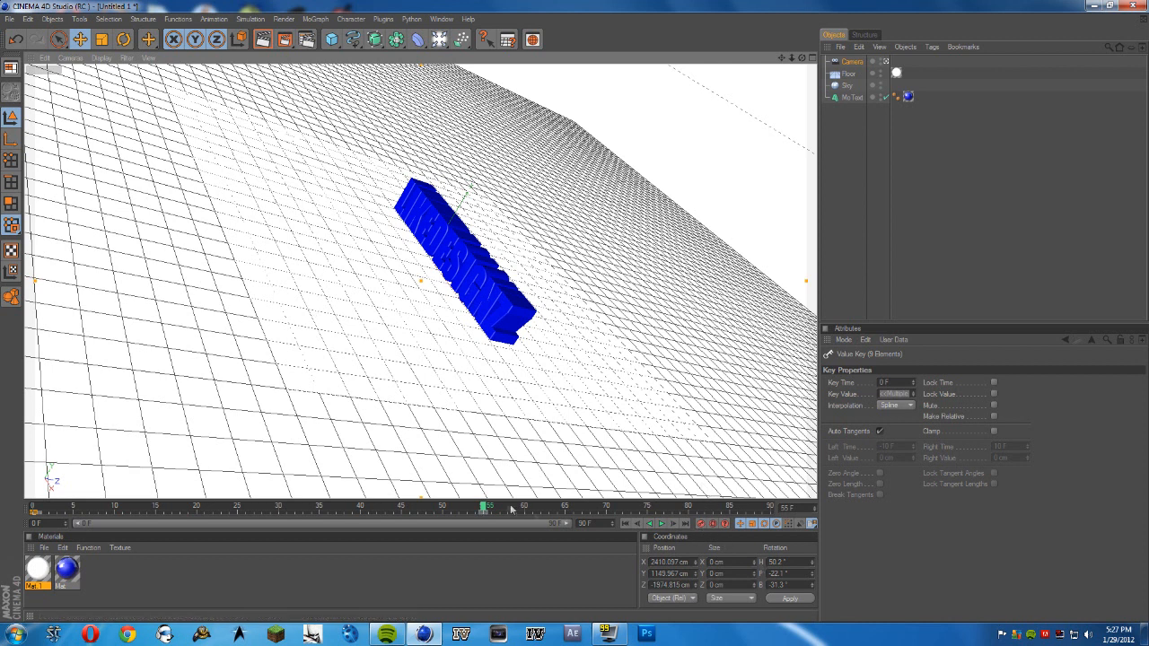
Play the camera move from frame 0 and stop it after it passes the keyframe at frame 55
left_click(629, 526)
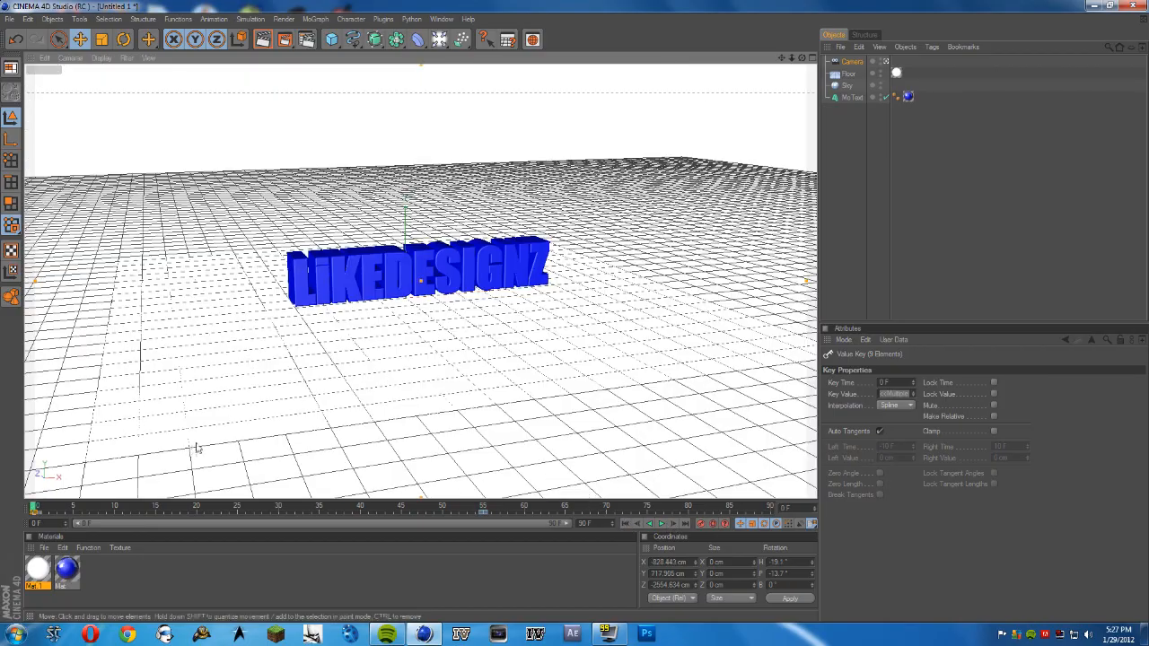
left_click(662, 524)
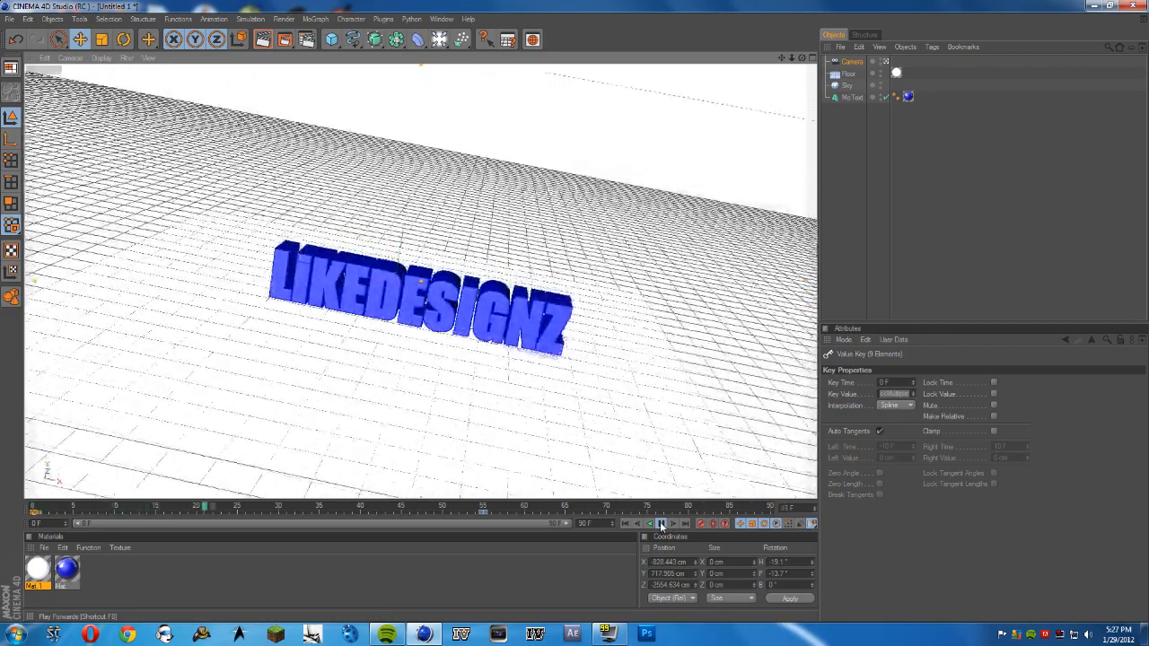
left_click(662, 524)
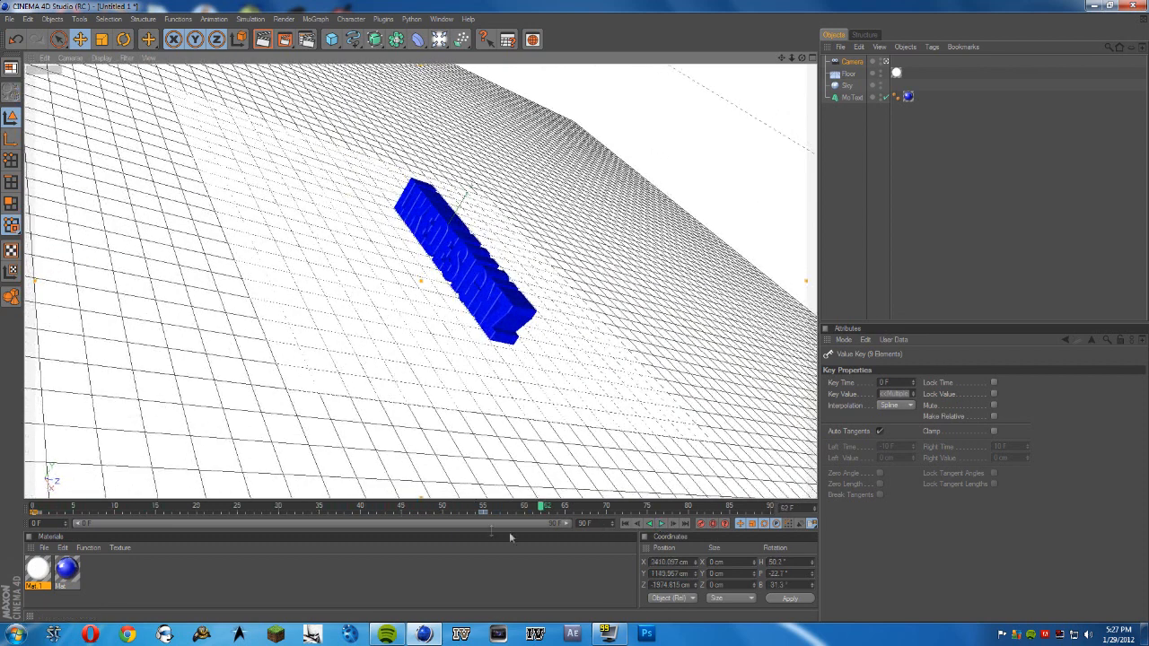
At frame 90, reposition the camera behind the lettering, looking down on its back, and record a keyframe
left_click_drag(542, 509, 778, 509)
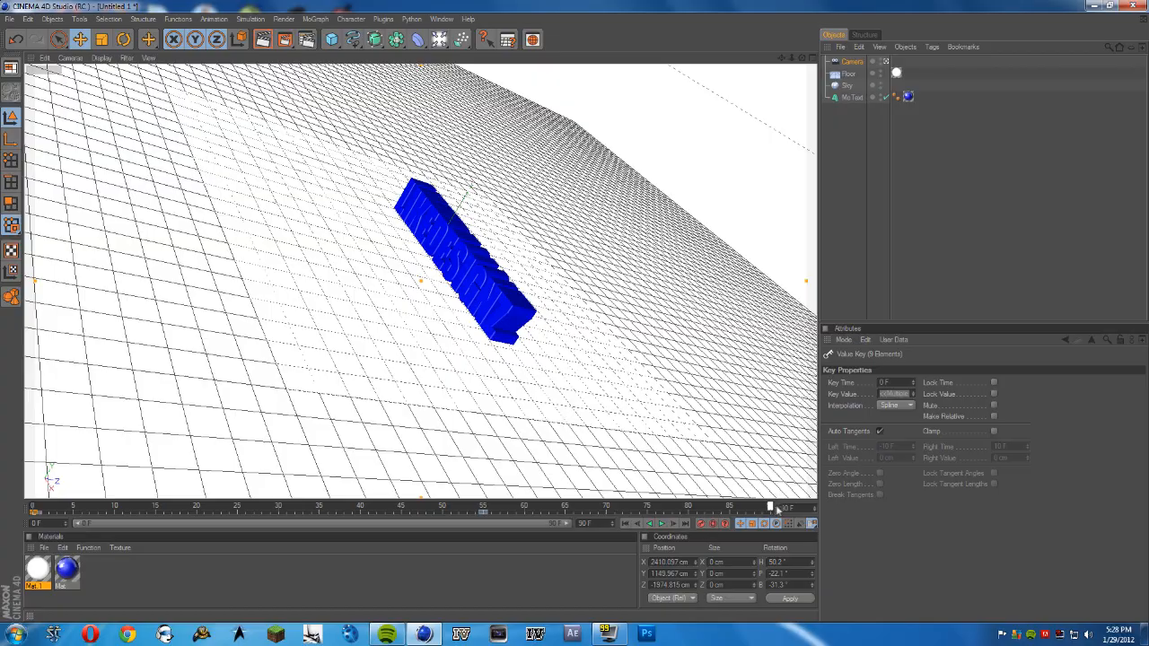
middle_click_drag(679, 380, 419, 359, "alt")
scroll(419, 359, "up", 4)
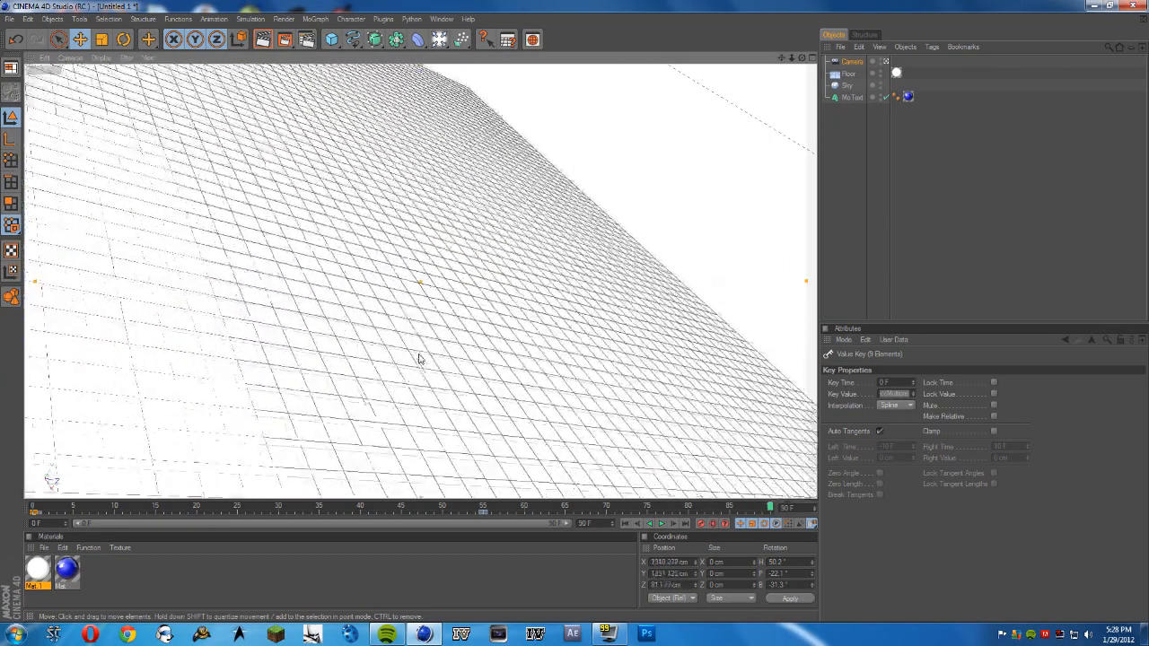
scroll(419, 357, "up", 2)
right_click_drag(421, 351, 548, 351)
left_click_drag(422, 339, 465, 330, "alt")
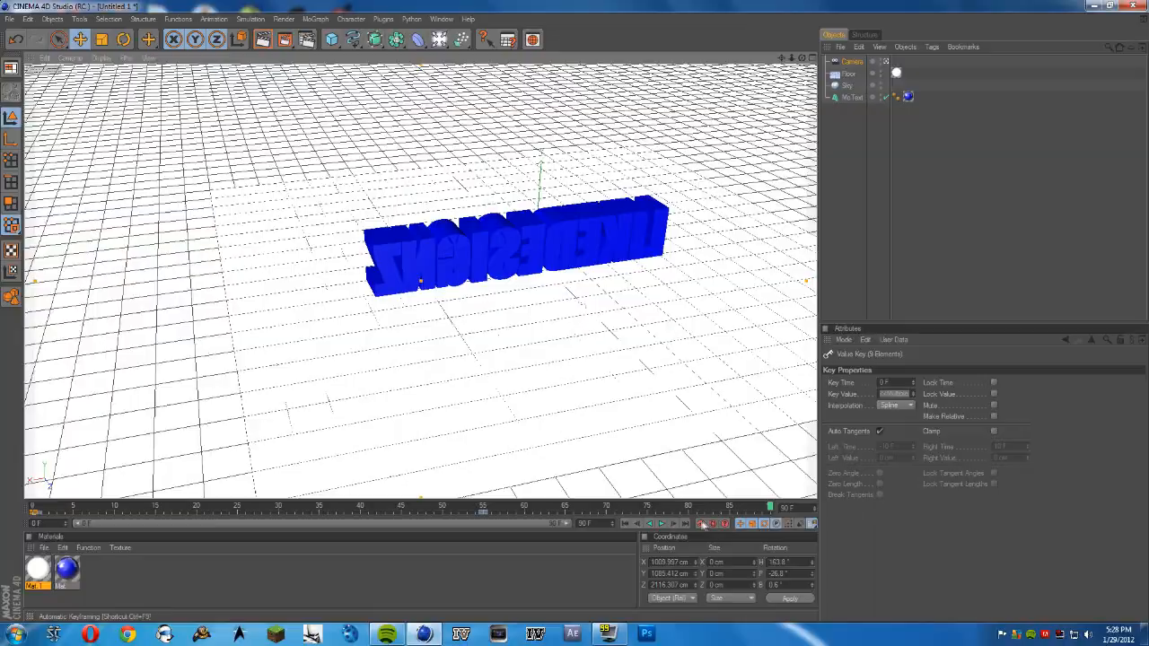
Play the full camera animation from the start, return to frame 0 and leave no object selected
left_click(627, 524)
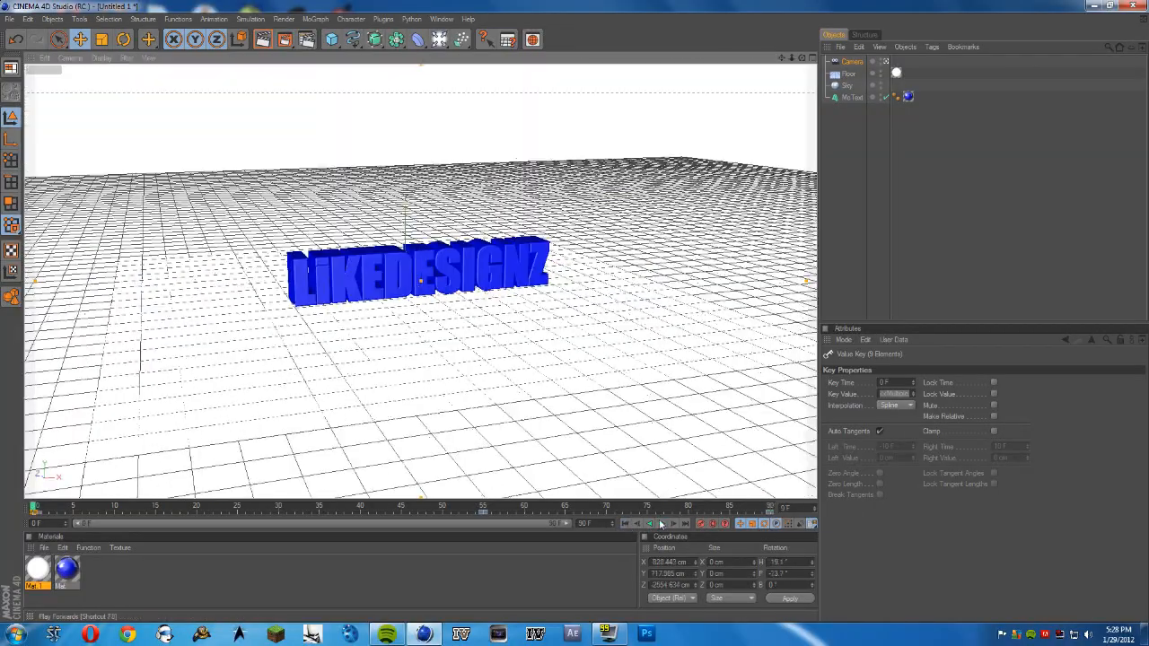
left_click(663, 524)
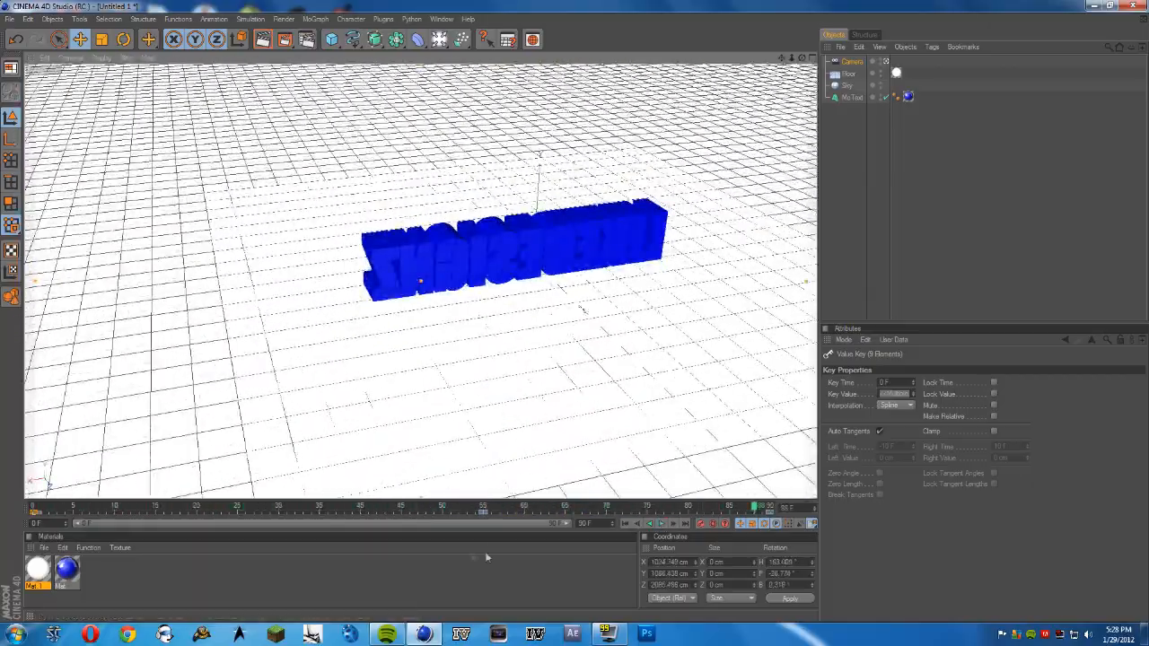
left_click_drag(69, 528, 34, 523)
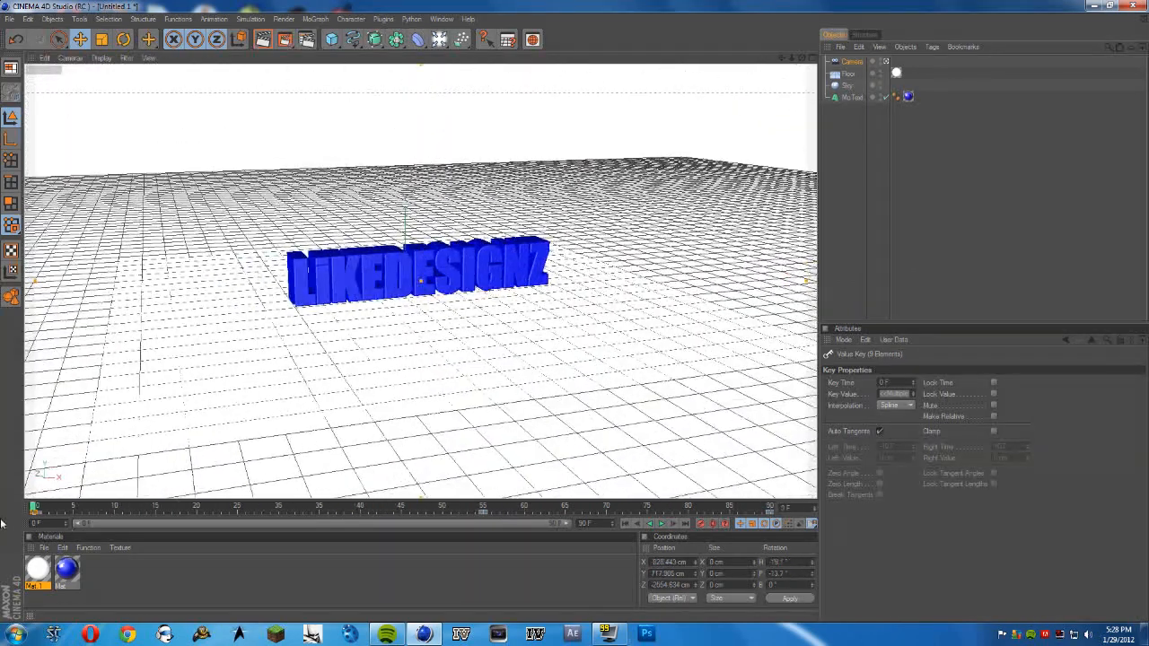
left_click(411, 277)
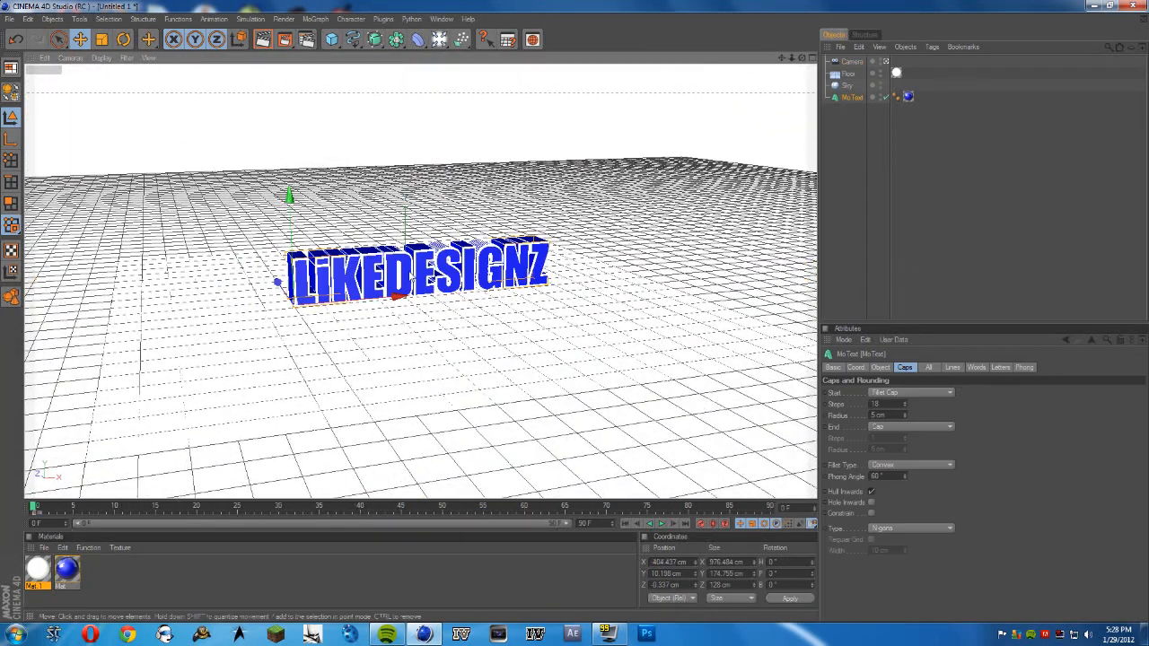
left_click(845, 159)
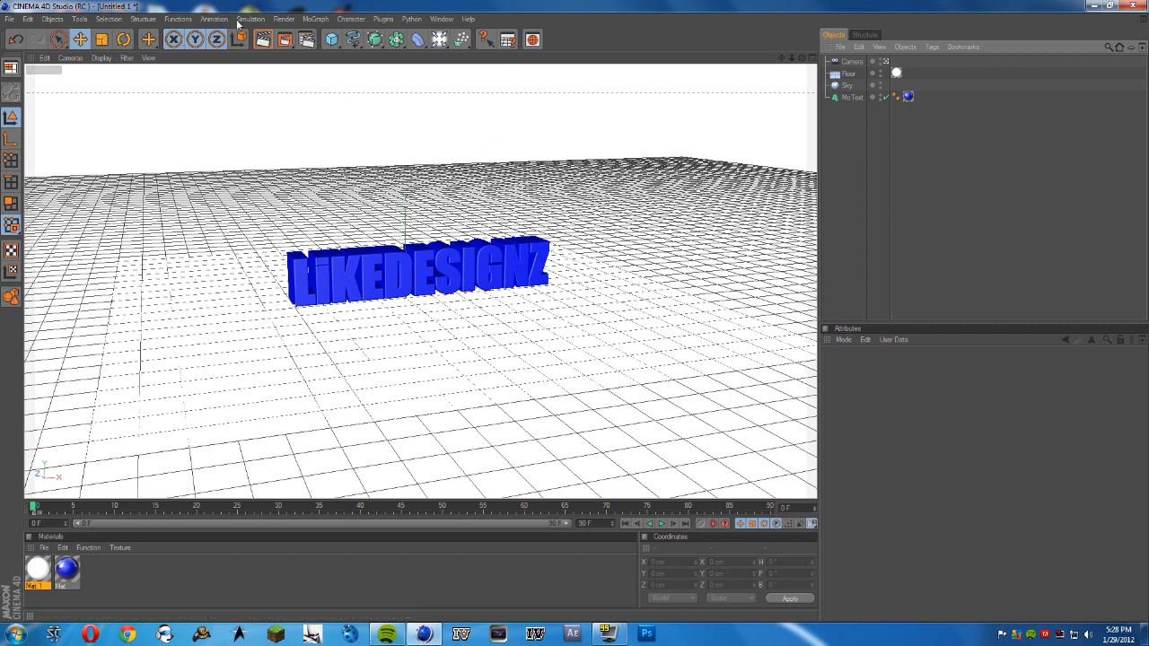
Review the Save, Multi-Pass, Anti-Aliasing, Options, Ambient Occlusion, General and Output pages of the render settings
left_click(307, 40)
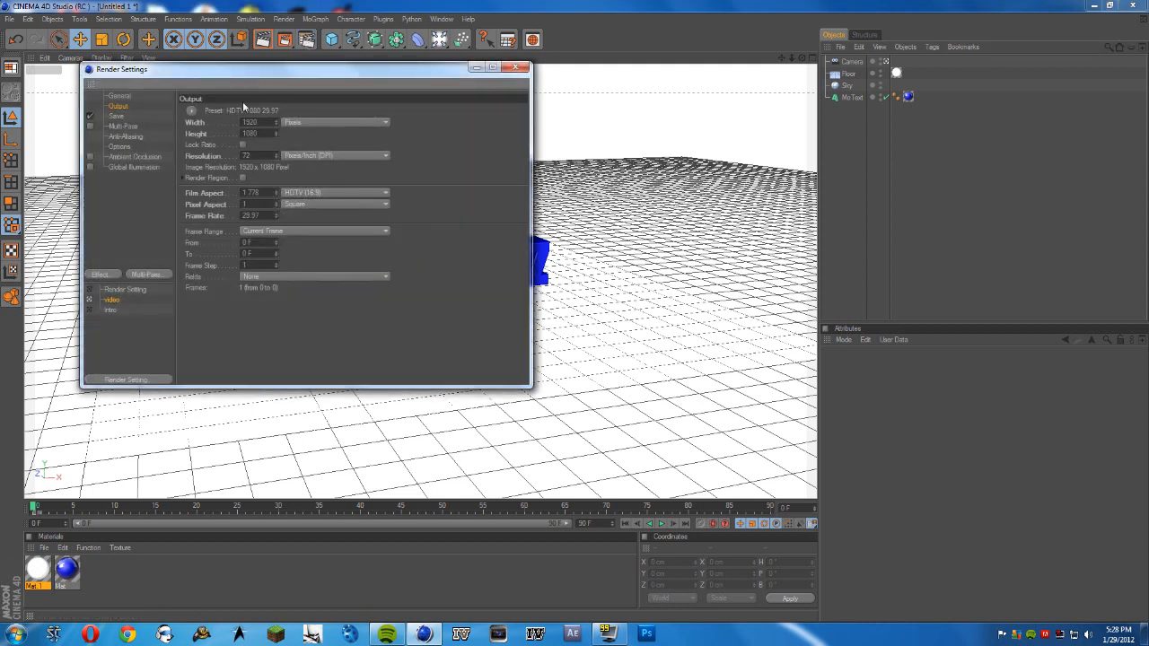
left_click(115, 116)
left_click(118, 126)
left_click(122, 138)
left_click(120, 147)
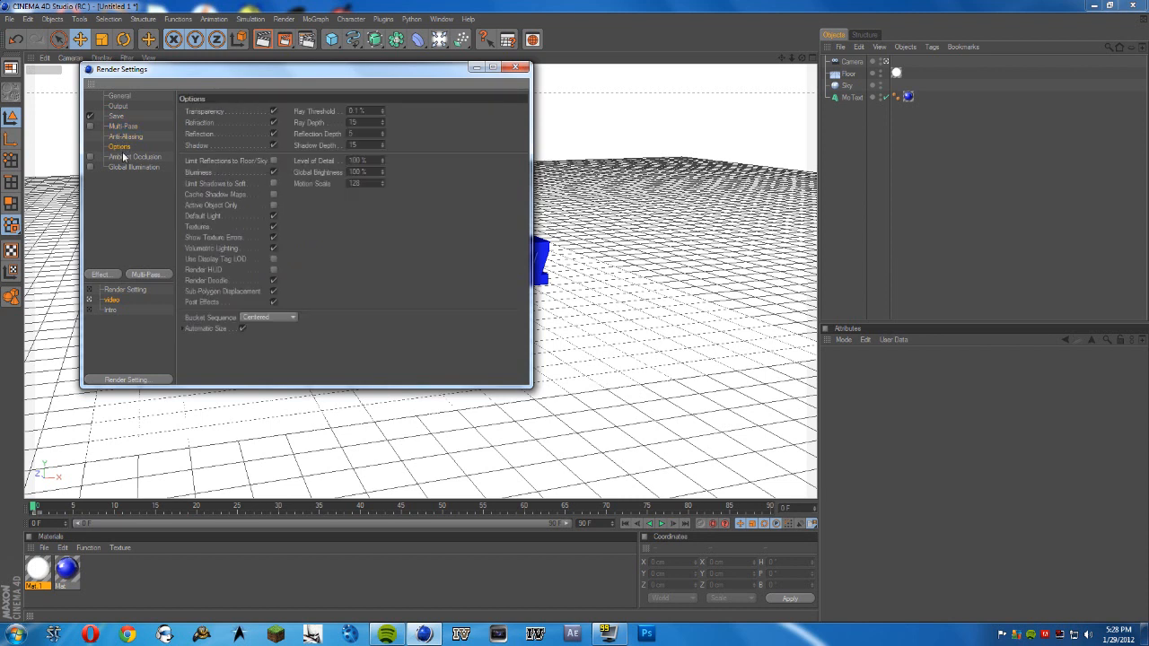
left_click(123, 157)
left_click(117, 116)
left_click(120, 96)
left_click(120, 106)
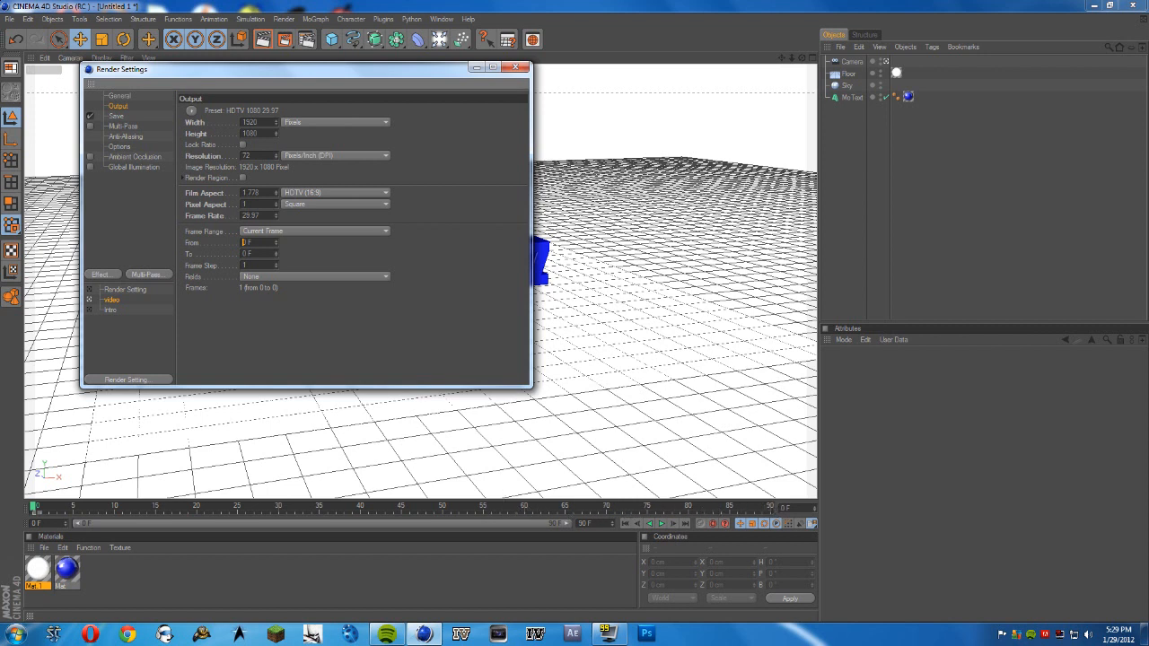
Set the render output's end frame to 90 and enable Global Illumination in the render settings
left_click(580, 524)
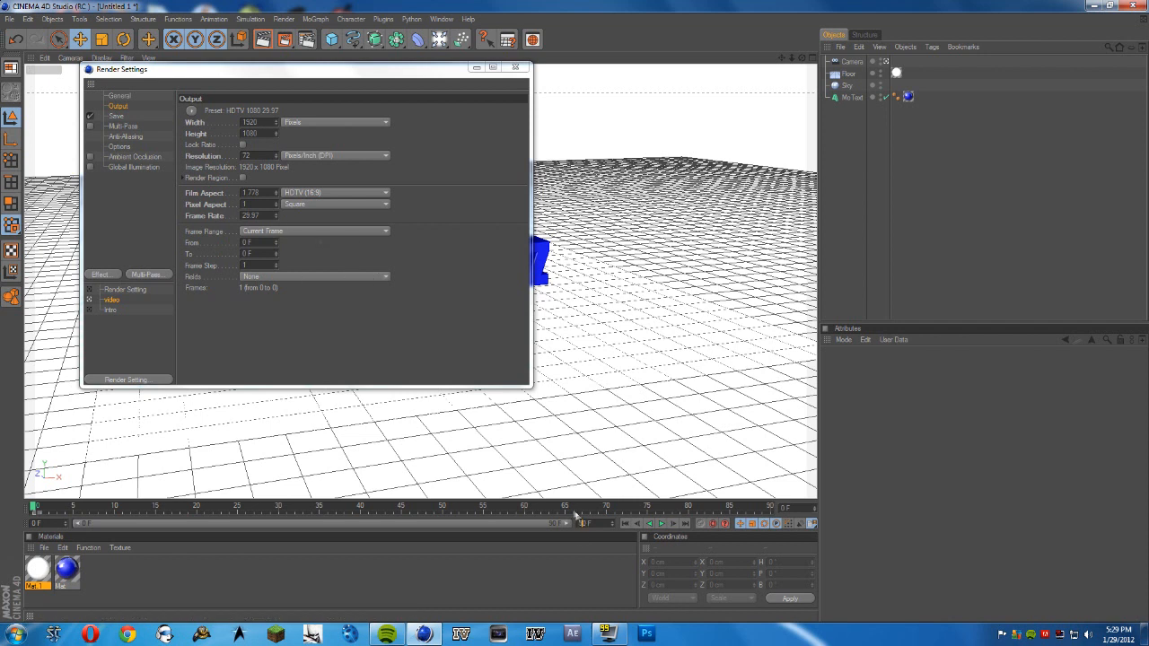
left_click(245, 254)
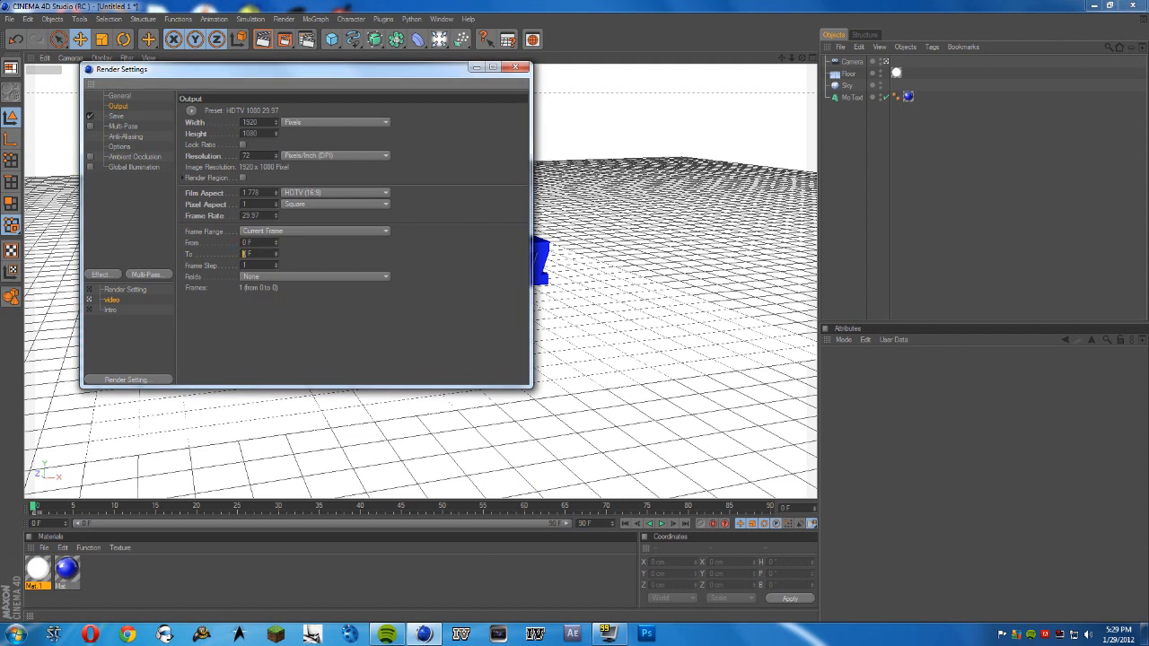
type("90")
key("Return")
left_click(90, 167)
left_click(515, 67)
Render the scene to the Picture Viewer, overwriting video.mov, and examine the lettering up close while it renders
left_click(296, 47)
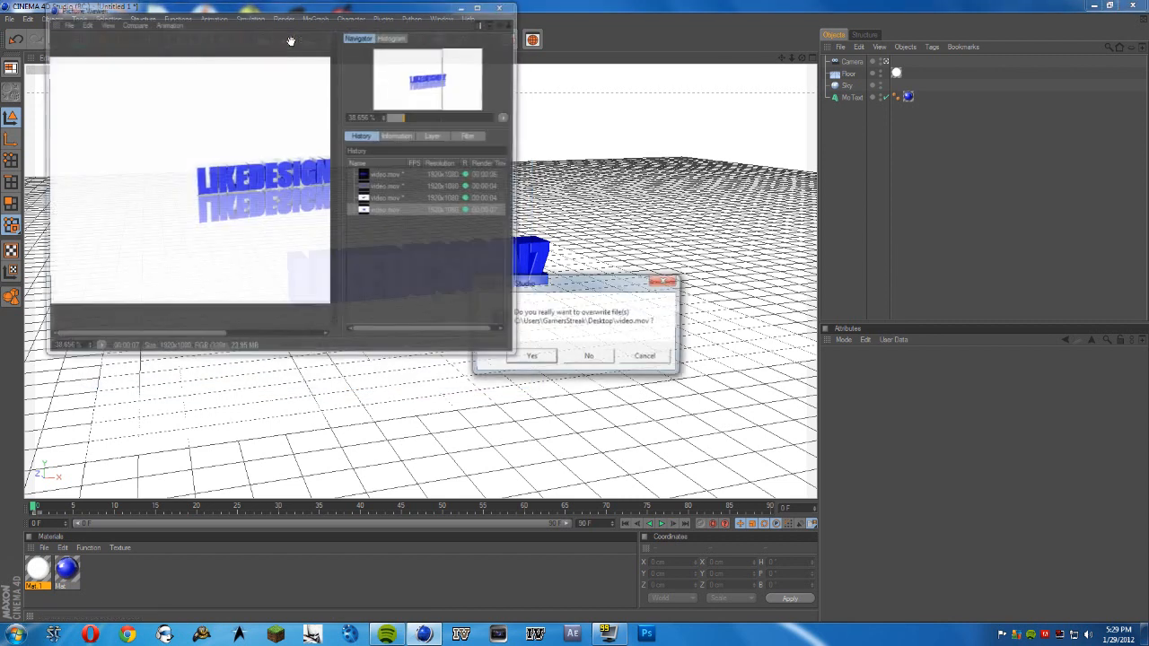
left_click(542, 359)
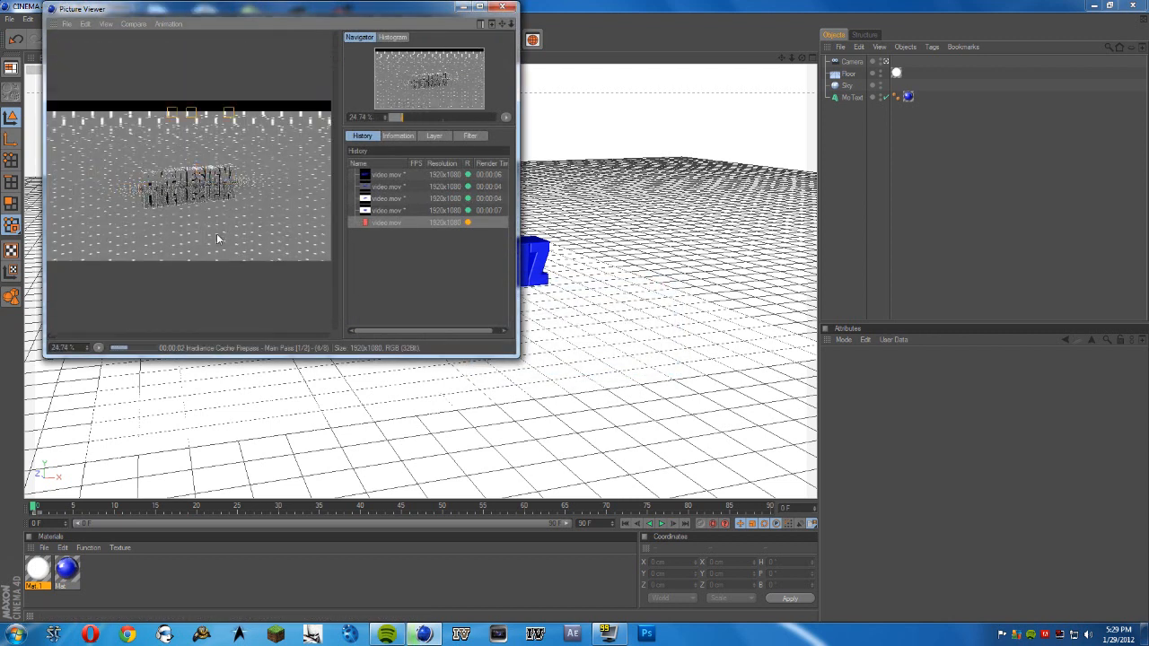
scroll(217, 239, "down", 1)
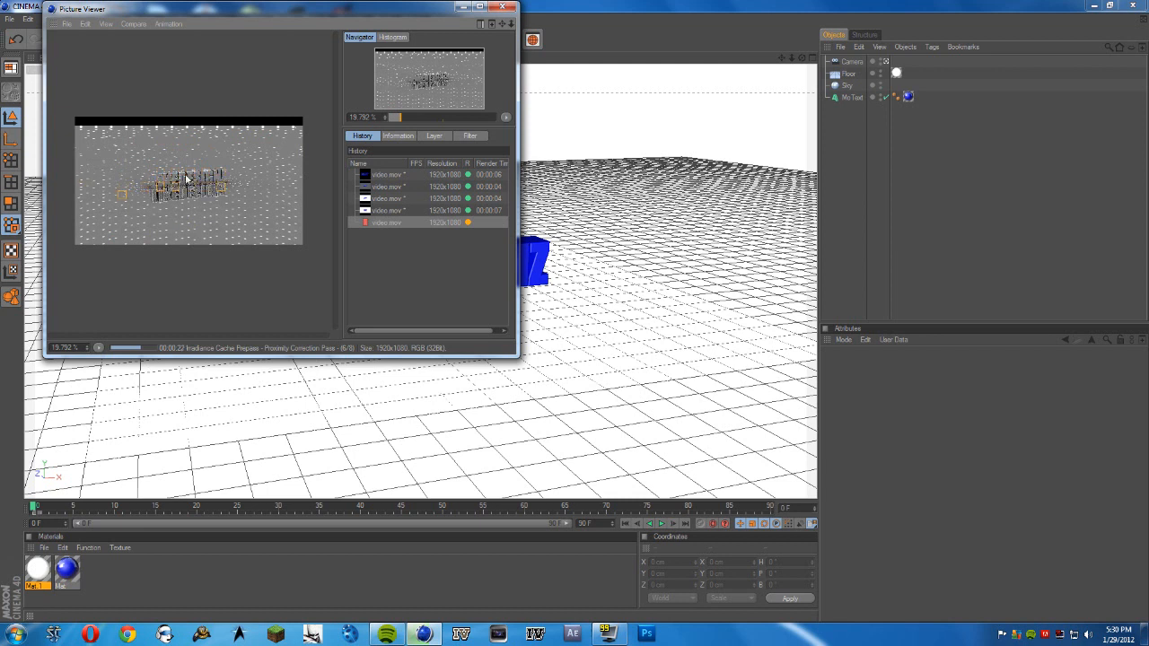
scroll(195, 177, "up", 6)
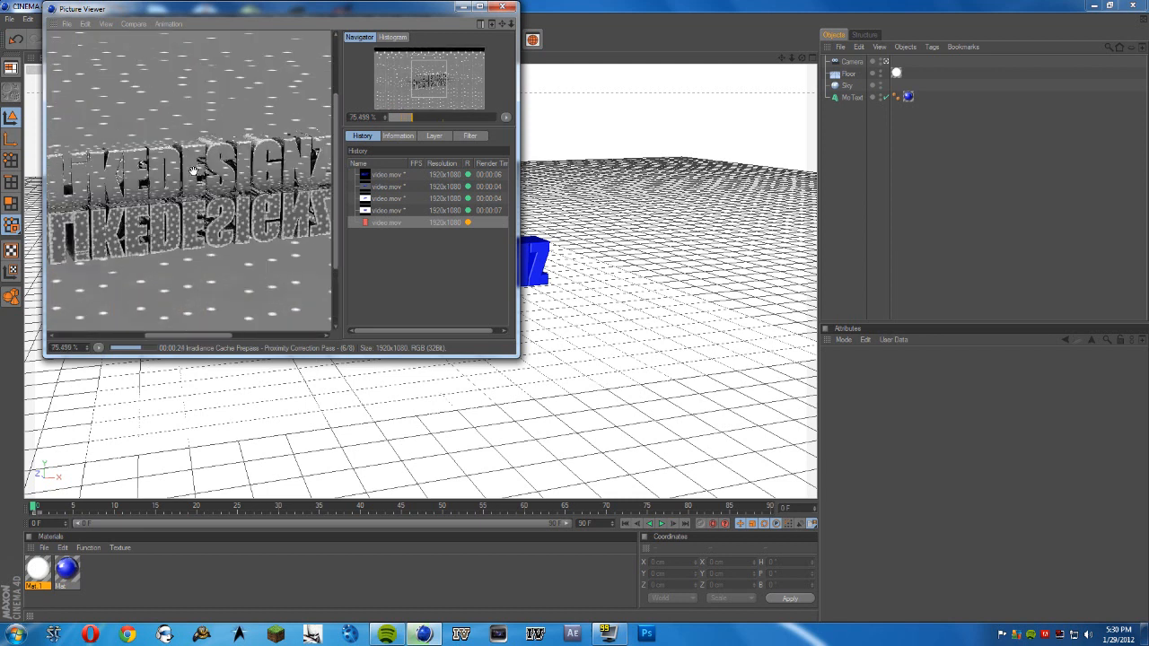
scroll(265, 167, "down", 6)
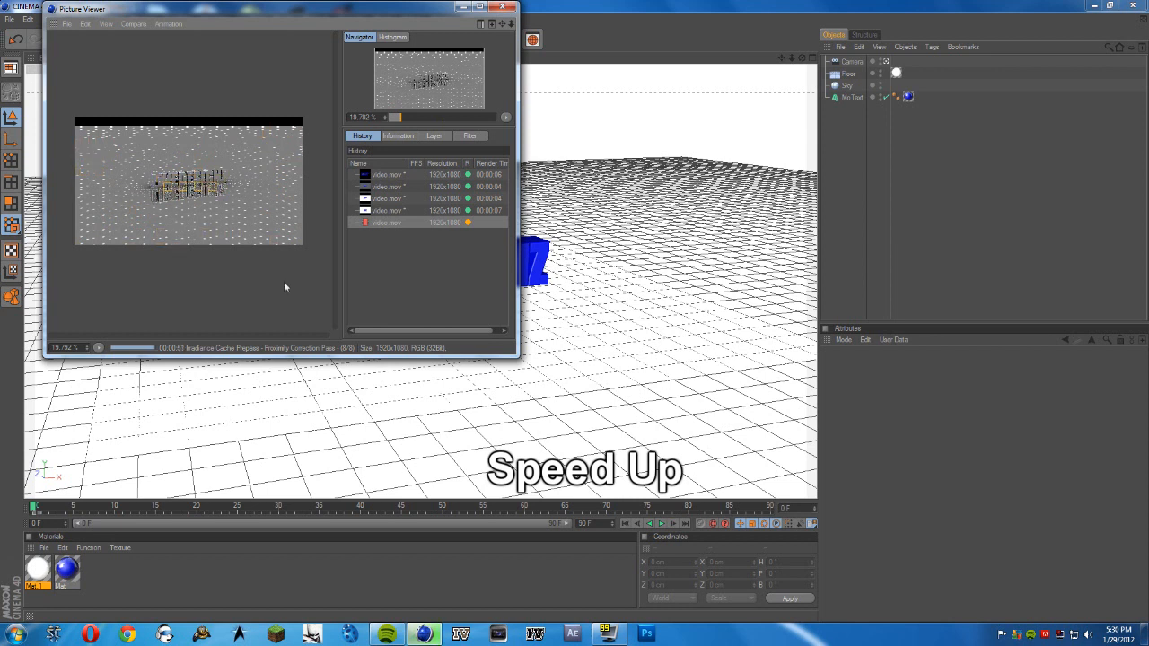
scroll(191, 160, "up", 10)
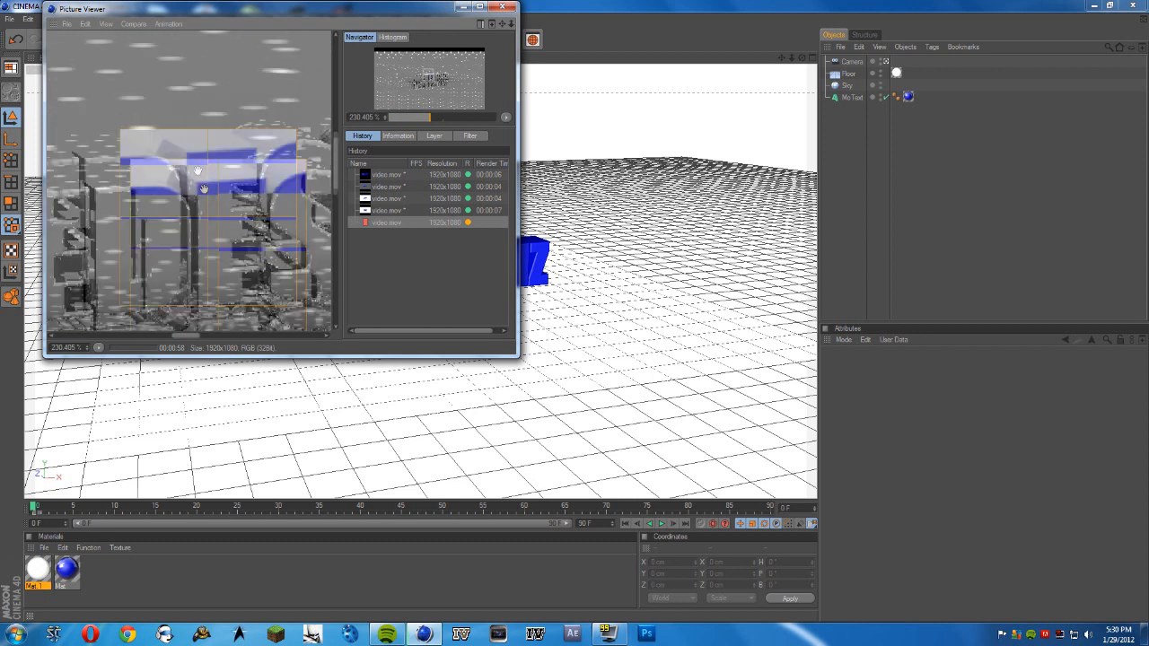
scroll(253, 214, "down", 4)
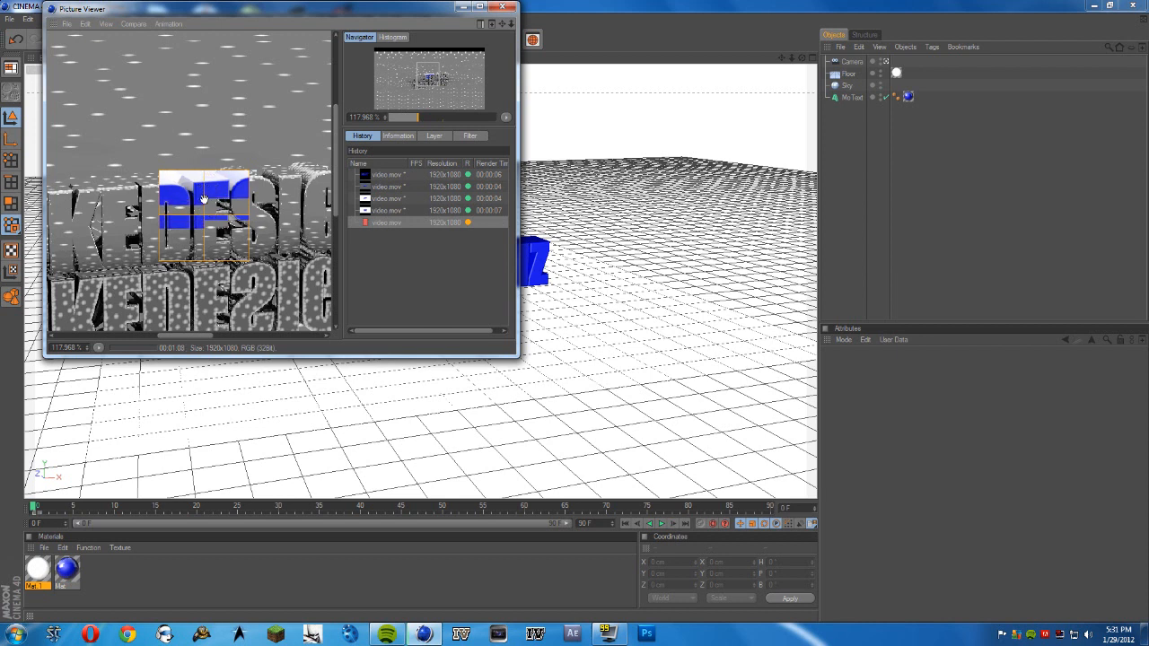
scroll(204, 199, "down", 5)
scroll(204, 198, "down", 1)
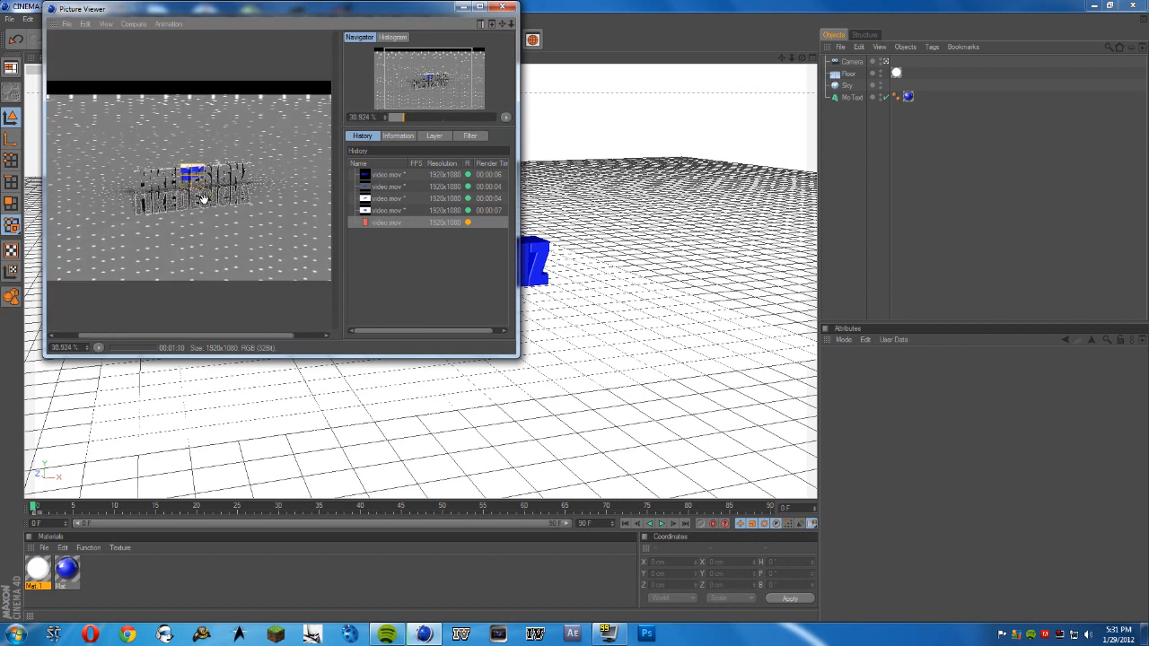
scroll(203, 198, "down", 1)
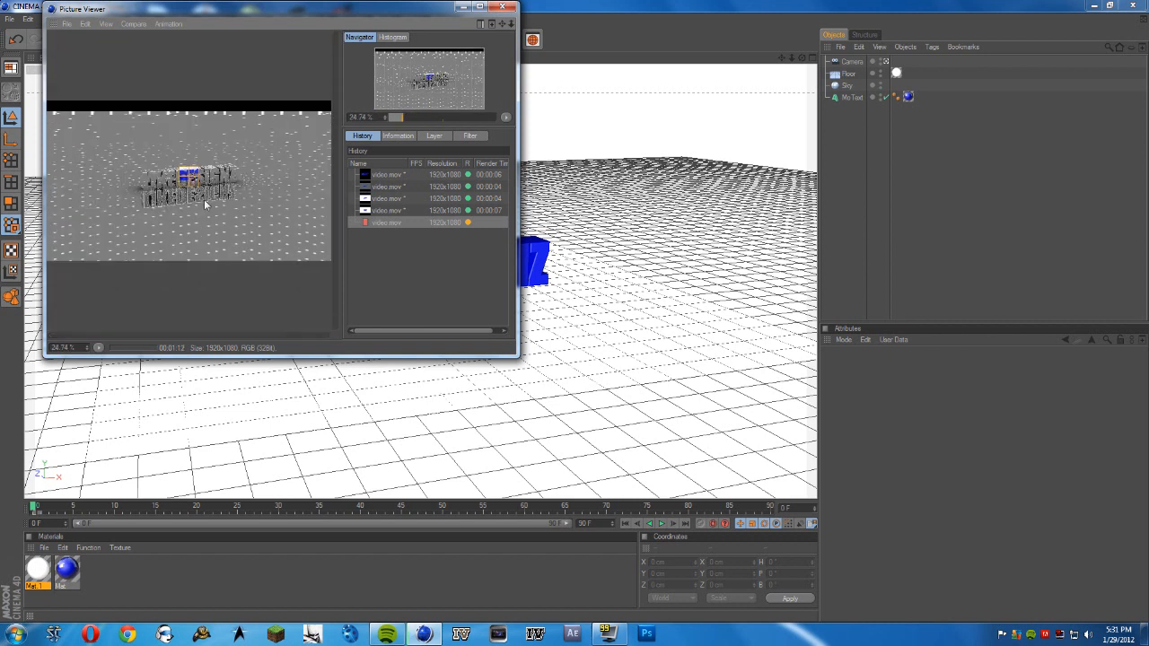
Close the Picture Viewer, answering No to its prompt, and check the frame range in the render output settings
left_click(503, 8)
left_click(587, 357)
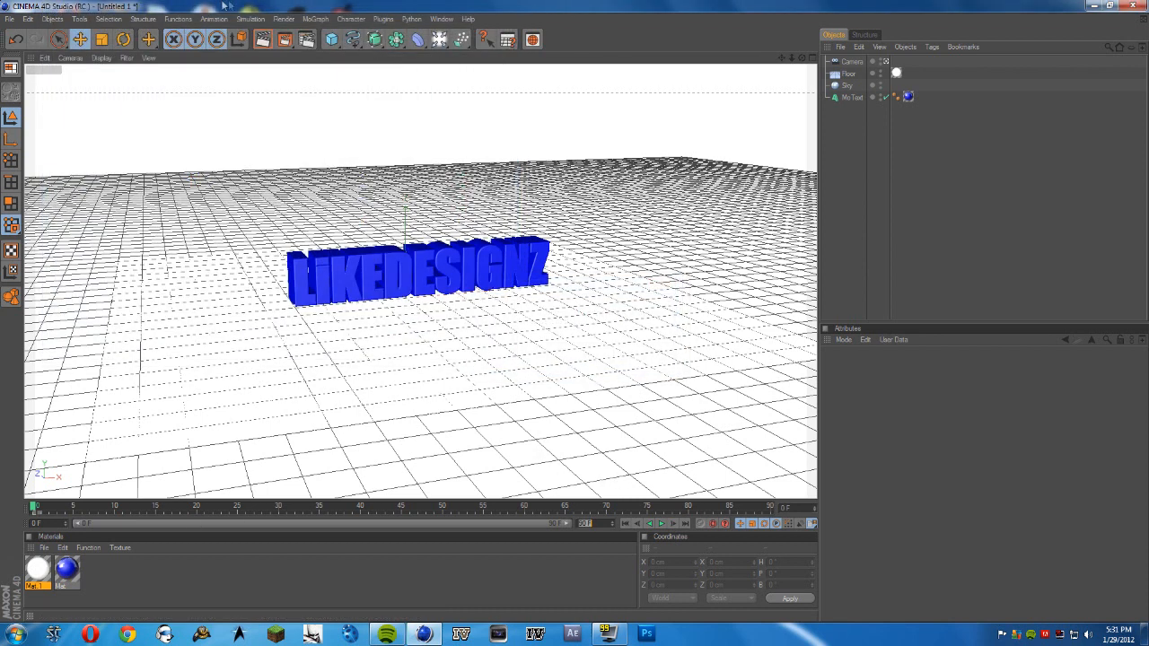
left_click(306, 40)
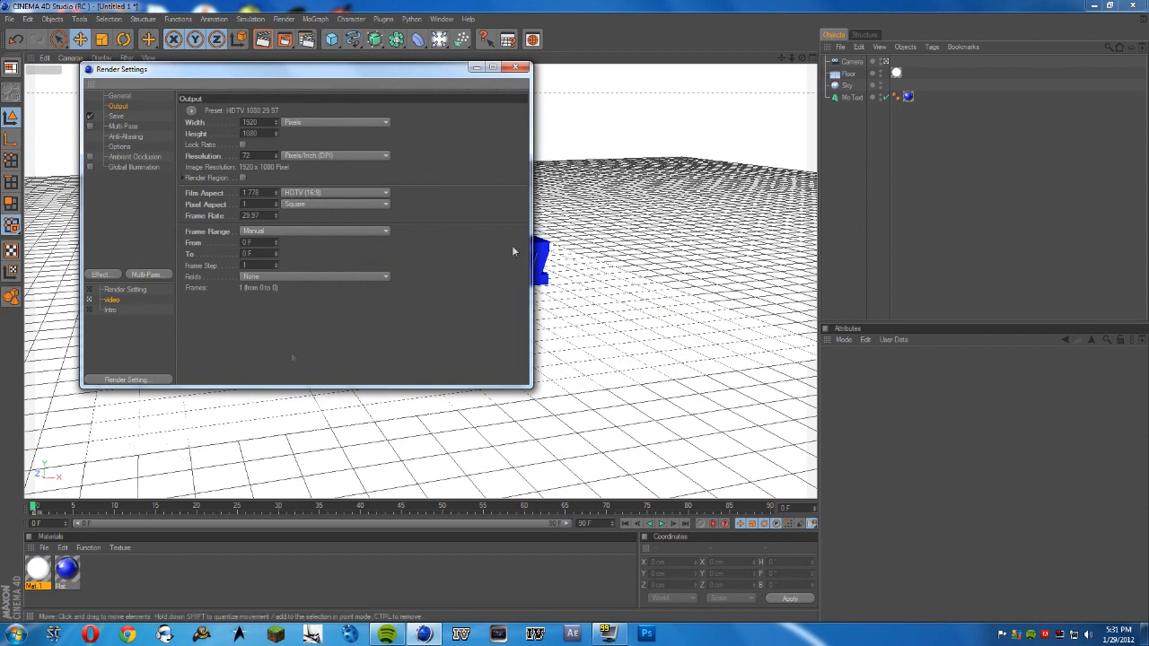
left_click(516, 68)
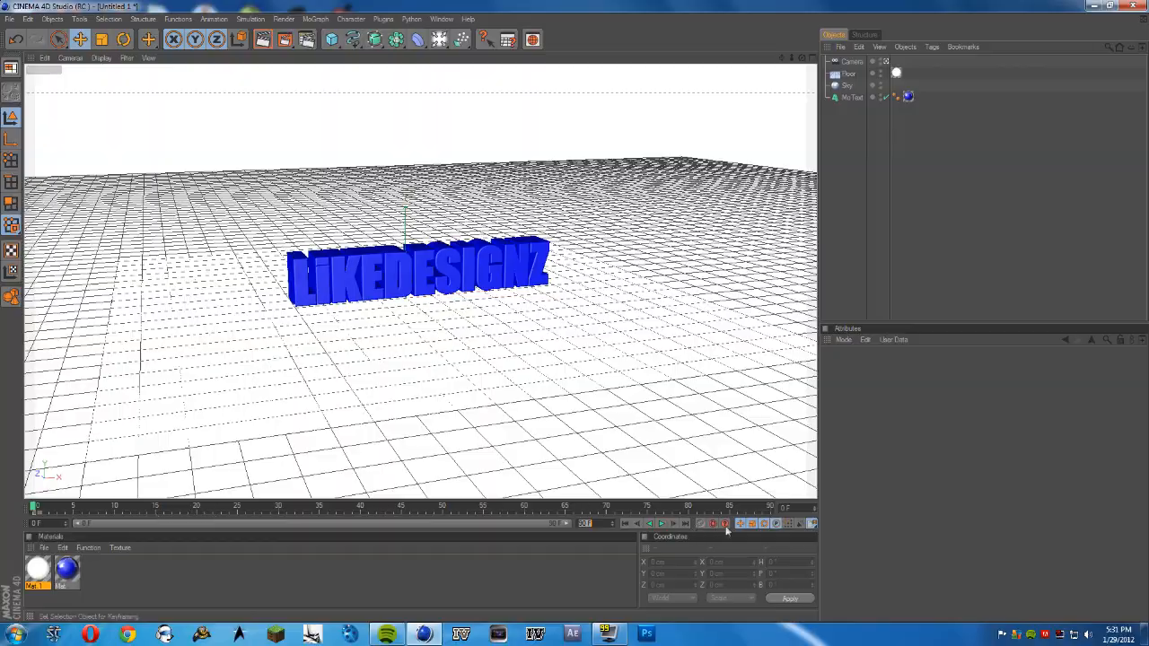
Play the camera animation through to frame 90 and return the timeline to frame 0
left_click(662, 525)
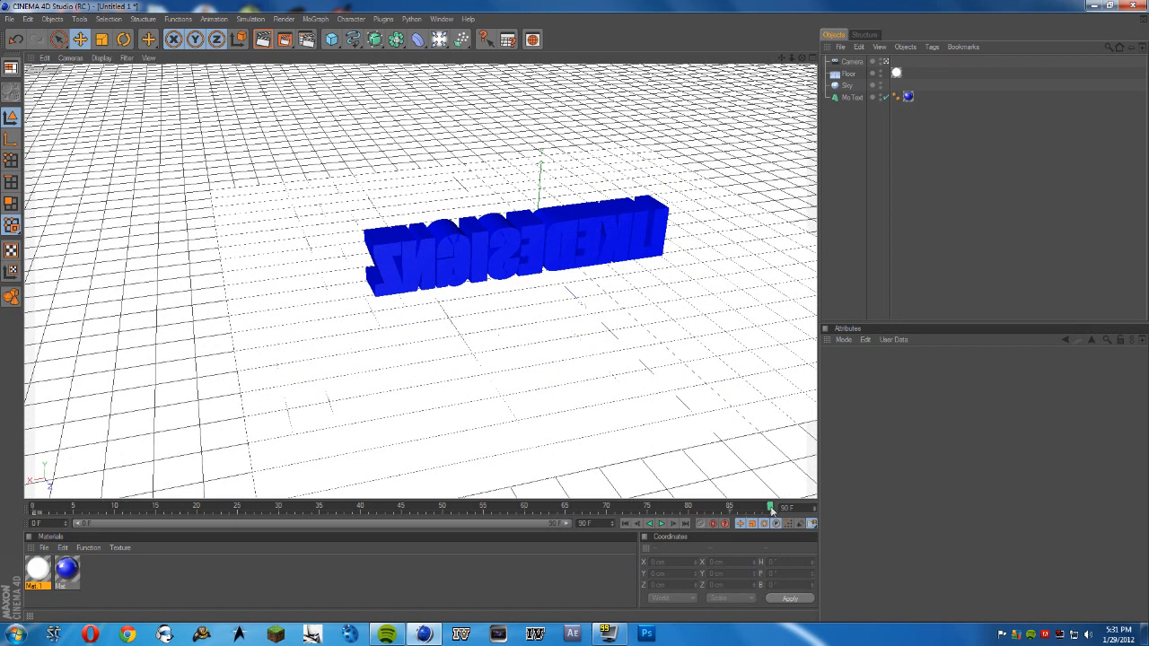
left_click_drag(770, 508, 2, 499)
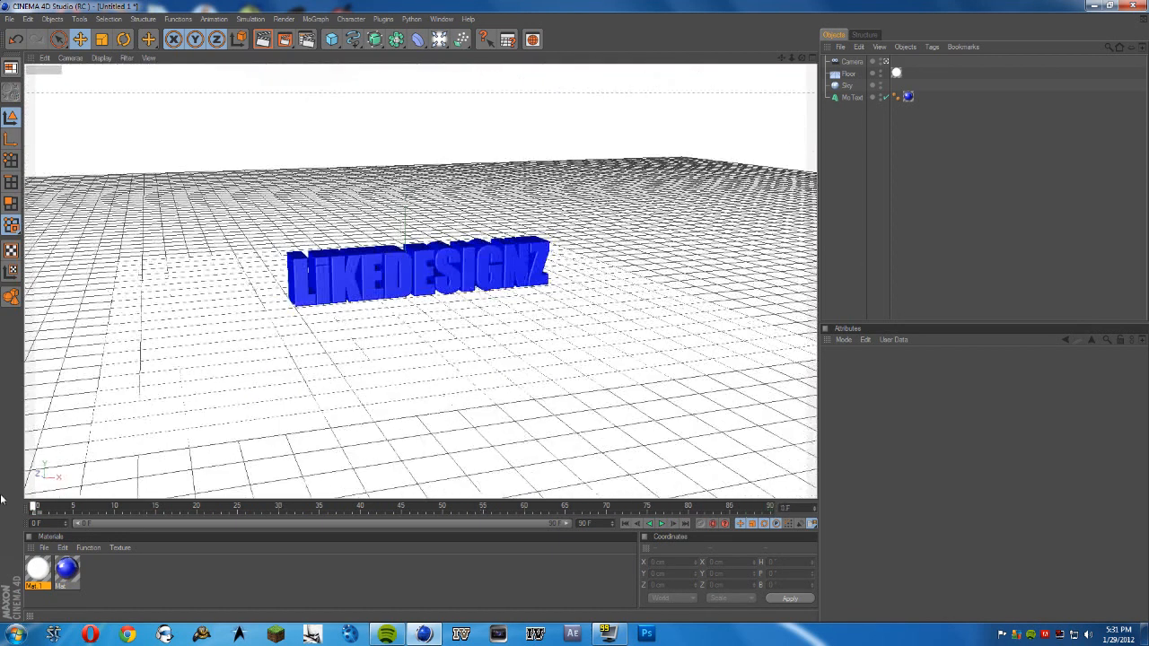
Set the render output's end frame to 90 and render the animation to the Picture Viewer, overwriting video.mov
left_click(299, 42)
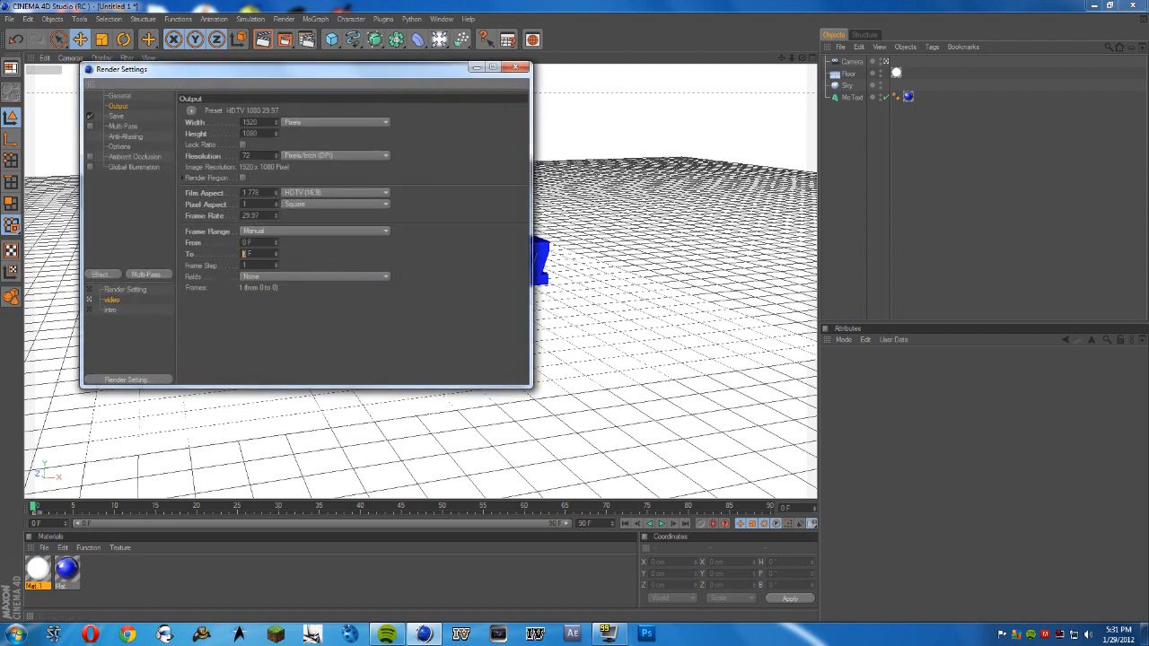
key("Return")
left_click(523, 68)
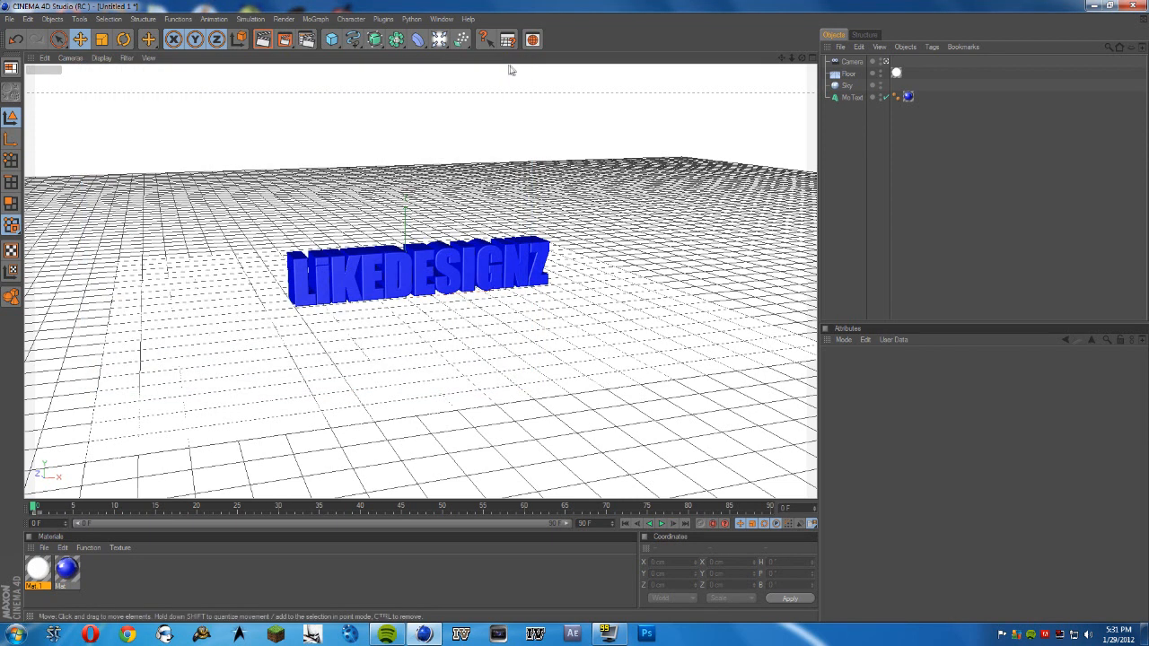
left_click(286, 41)
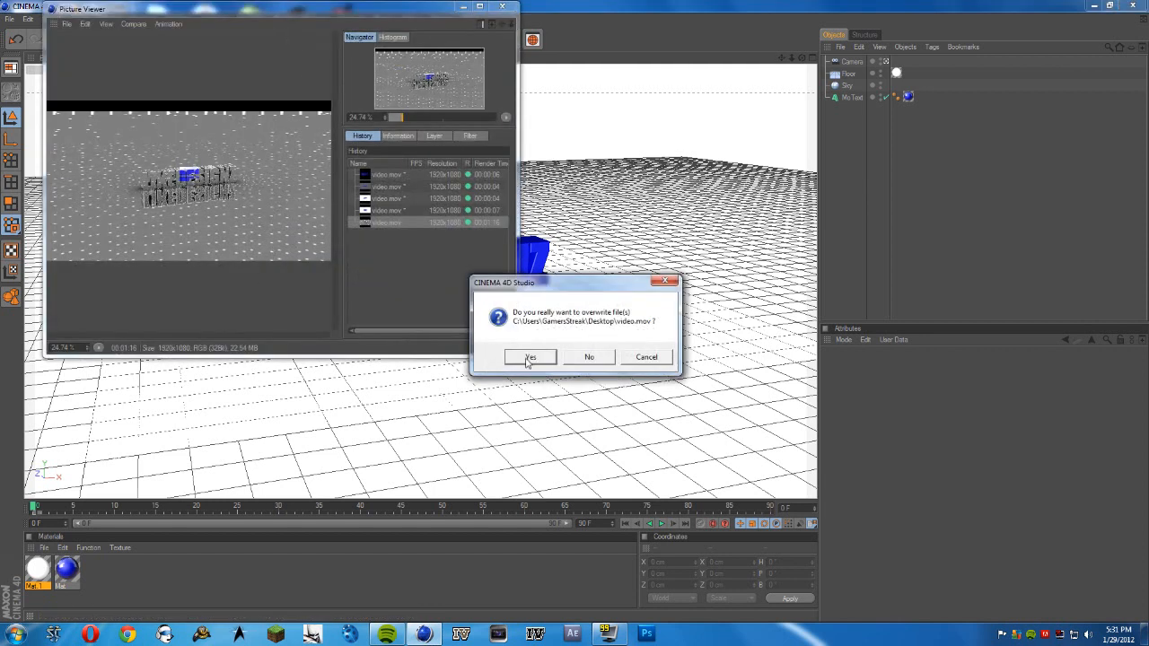
left_click(530, 358)
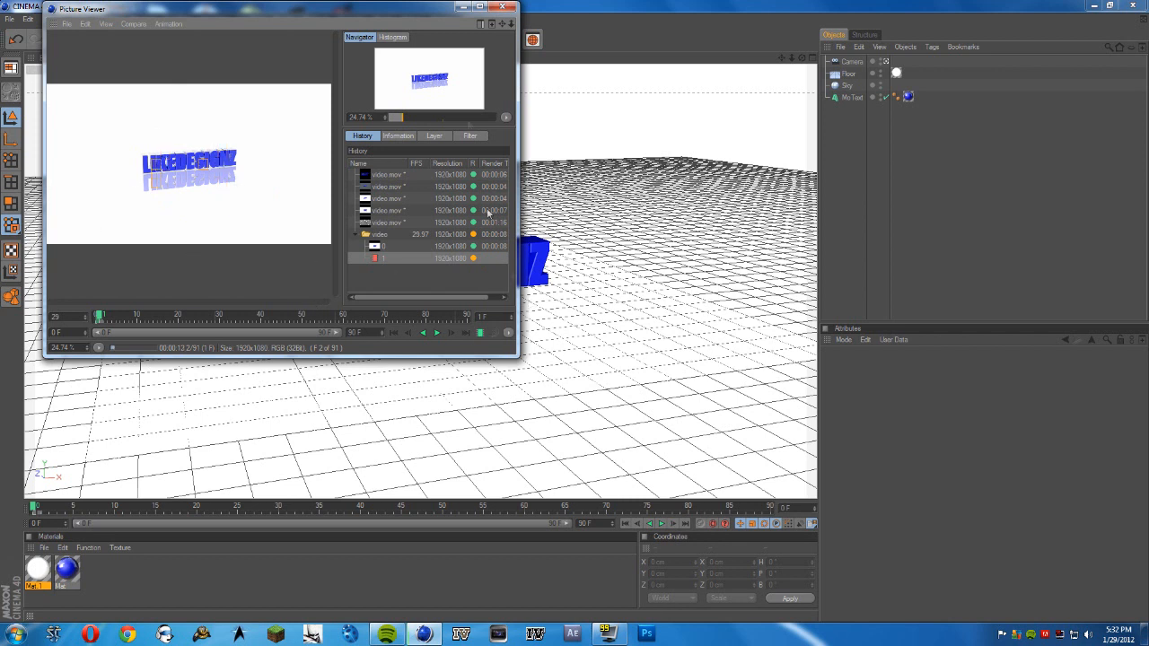
Close the Picture Viewer, answering No to its prompt, and select the floor object in the viewport
left_click(501, 9)
left_click(588, 355)
left_click(502, 7)
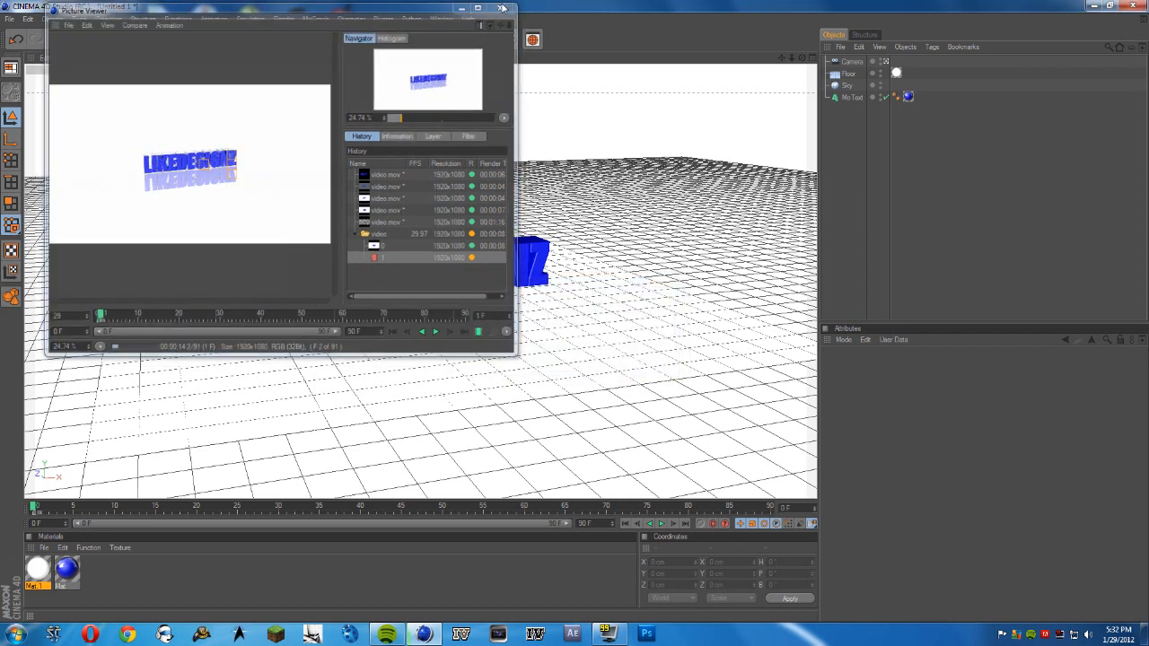
left_click(289, 318)
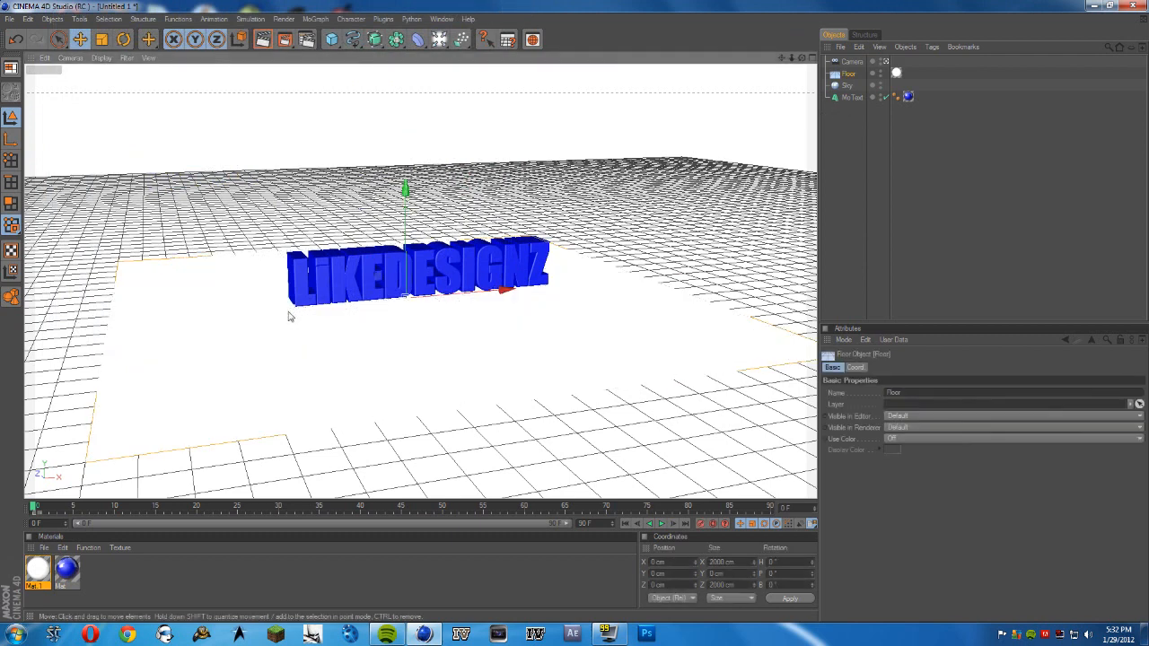